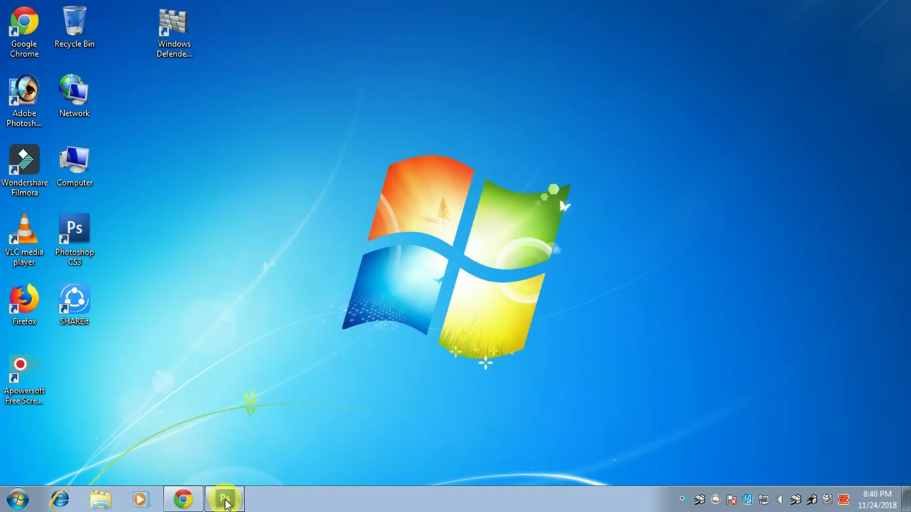
Step: Restore the minimized Photoshop CS3 window from the taskbar
click(226, 502)
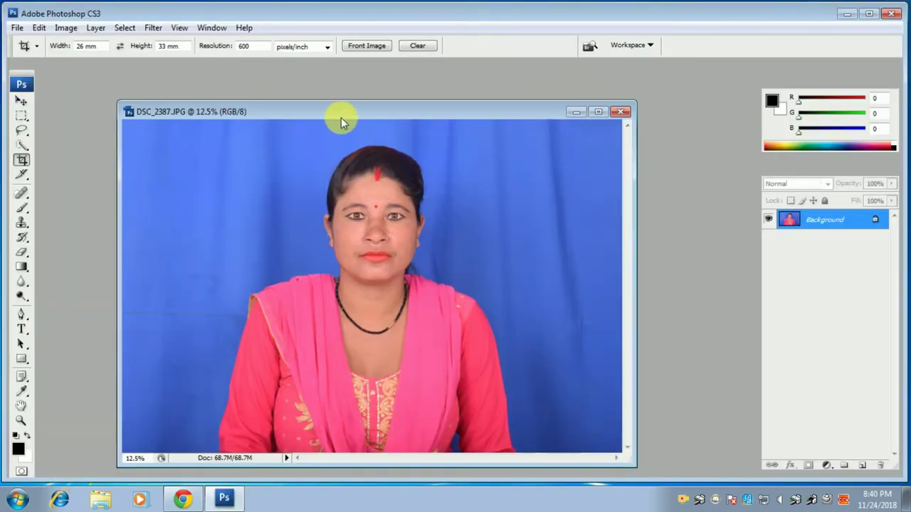
Step: Maximize the portrait's document window and zoom to 50% on the face
drag(341, 115, 329, 95)
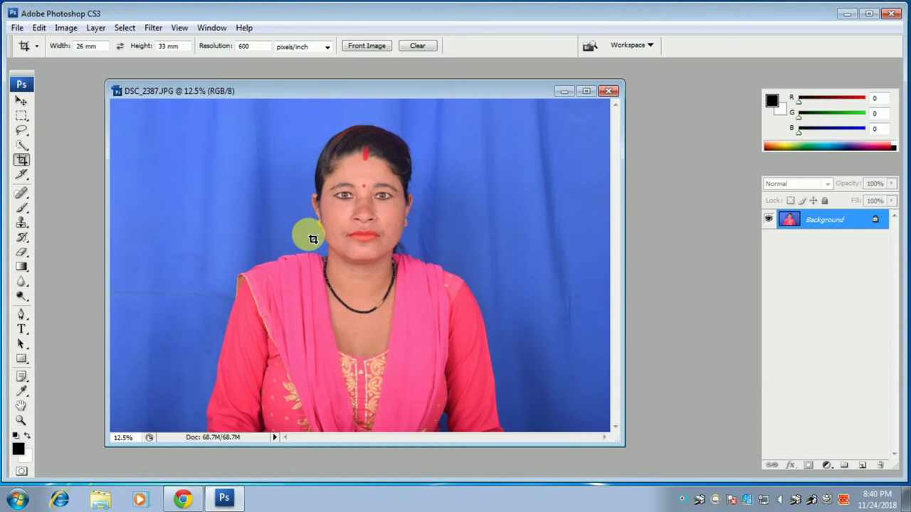
click(586, 91)
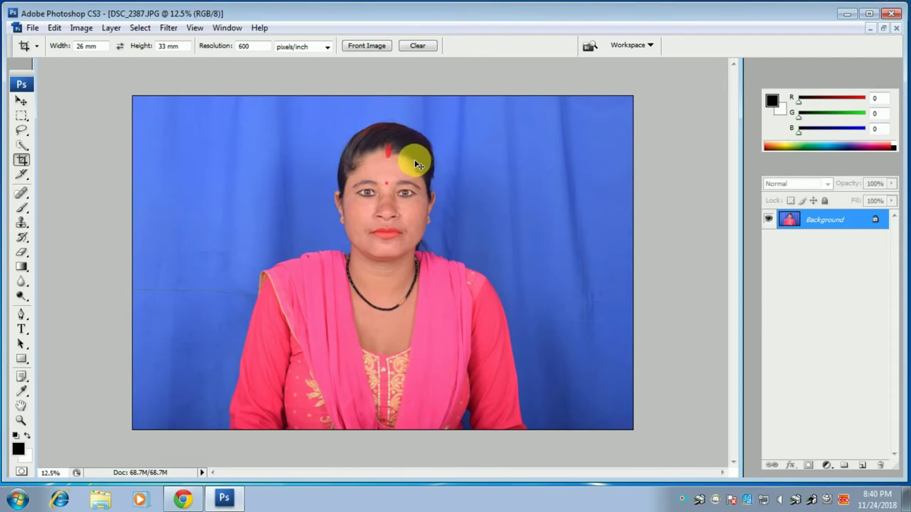
key(ctrl+plus)
key(ctrl+plus)
key(ctrl+plus)
key(ctrl+plus)
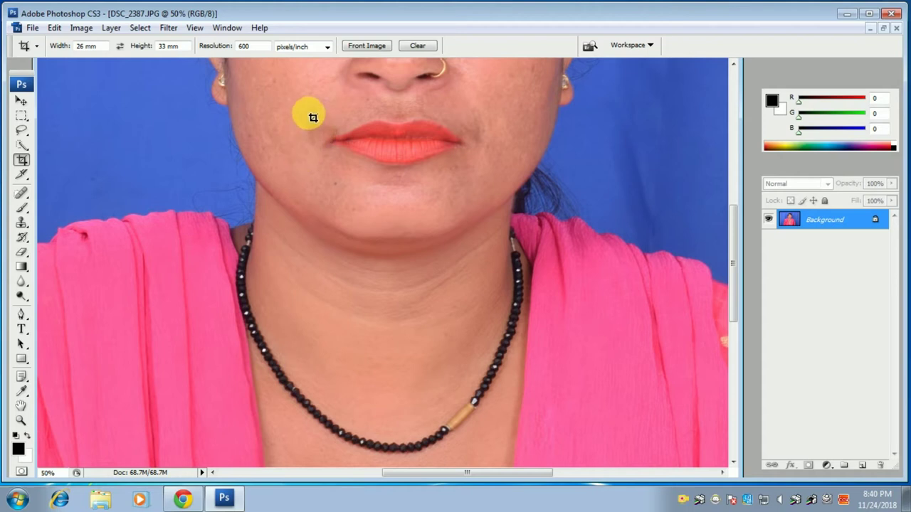
drag(306, 99, 289, 266)
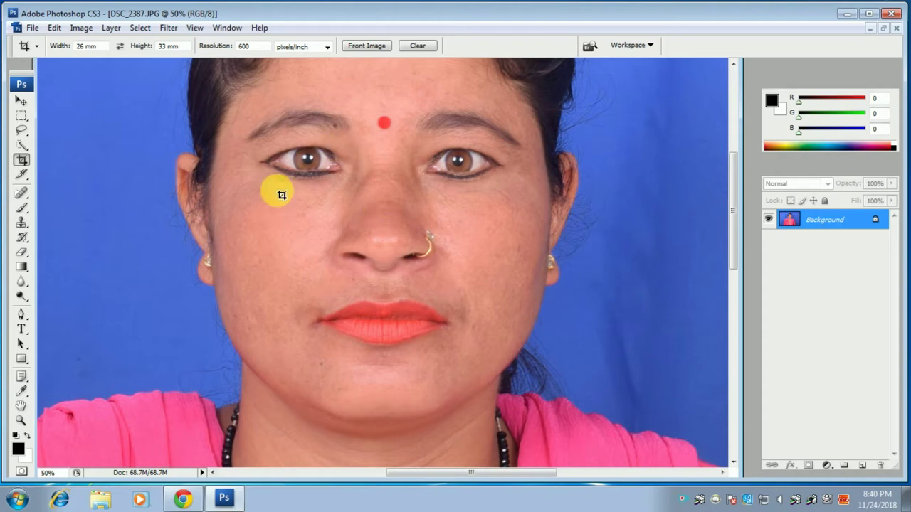
Step: Cancel a stray crop box and switch the toolbox to two columns
click(291, 91)
right_click(288, 94)
click(321, 114)
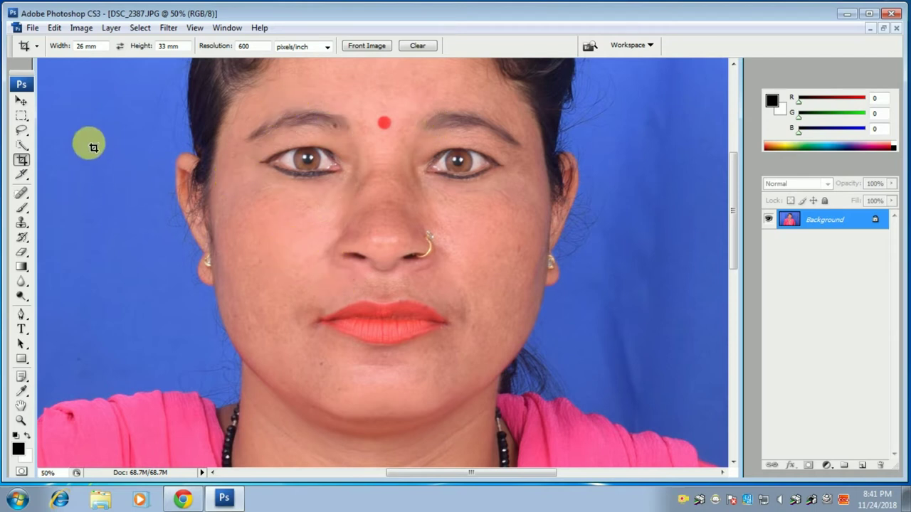
click(20, 69)
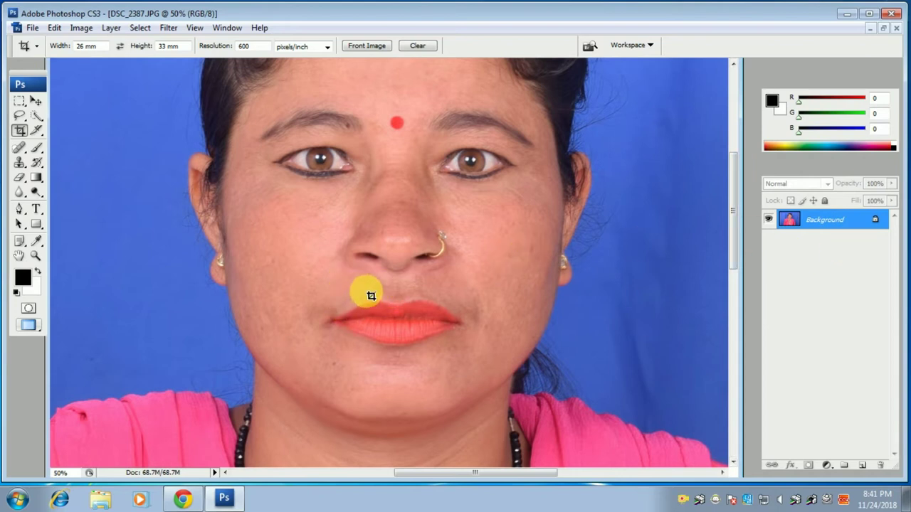
Step: Apply a Curves adjustment raising the midtones from input 110 to output 118
key(ctrl+m)
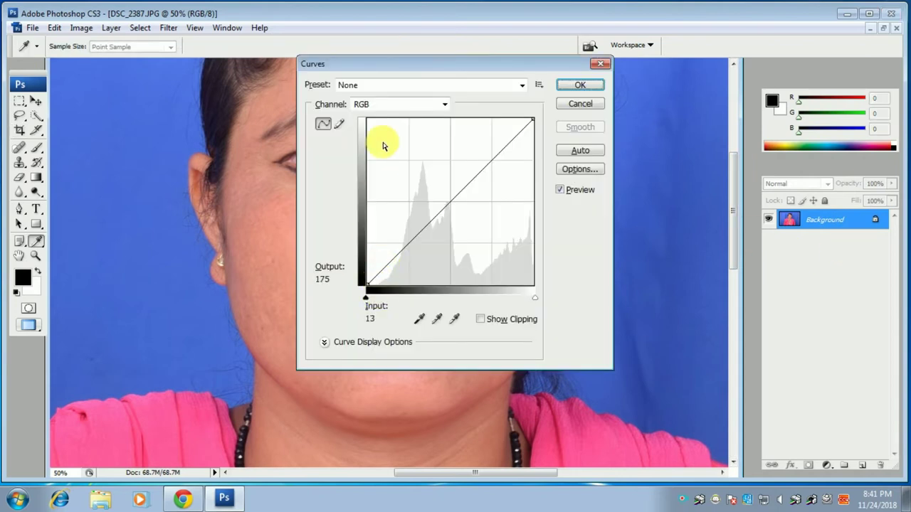
drag(356, 64, 542, 163)
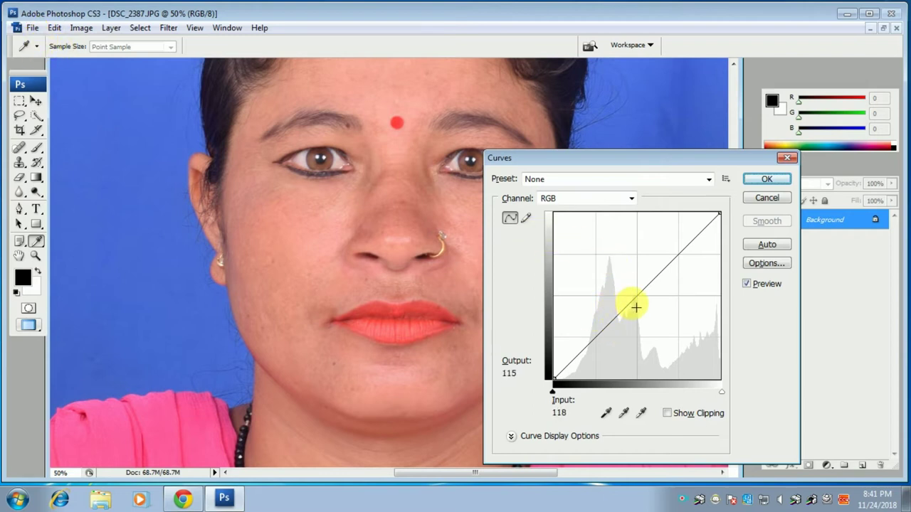
drag(633, 304, 629, 306)
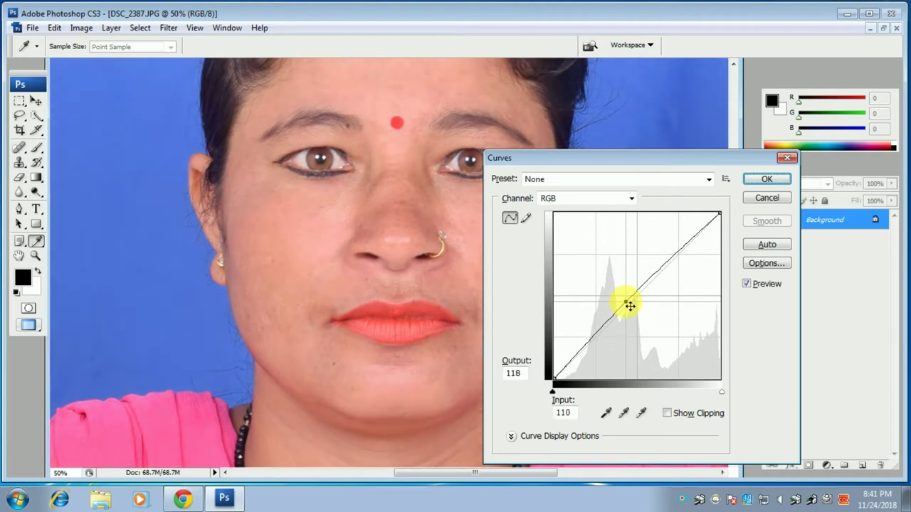
click(765, 180)
key(c)
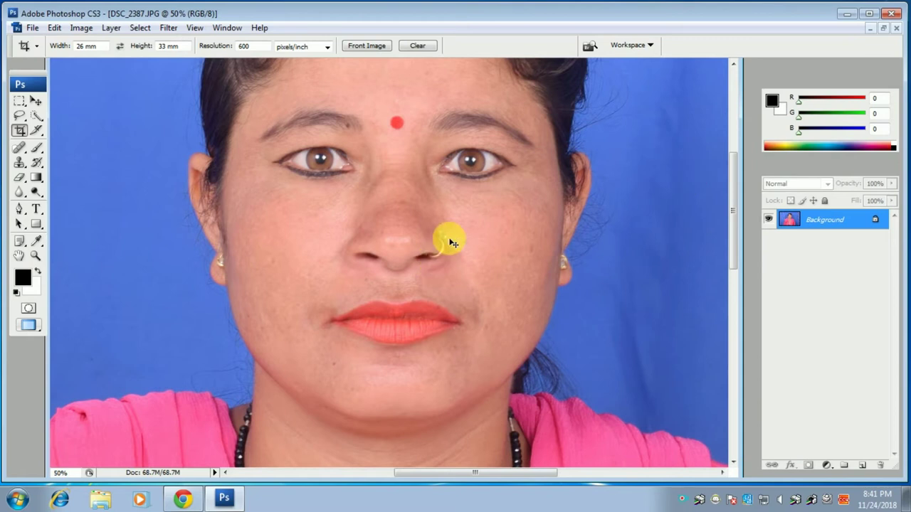
Step: Apply Levels with input values of 31 black, 1.18 gamma and 249 white
key(ctrl+l)
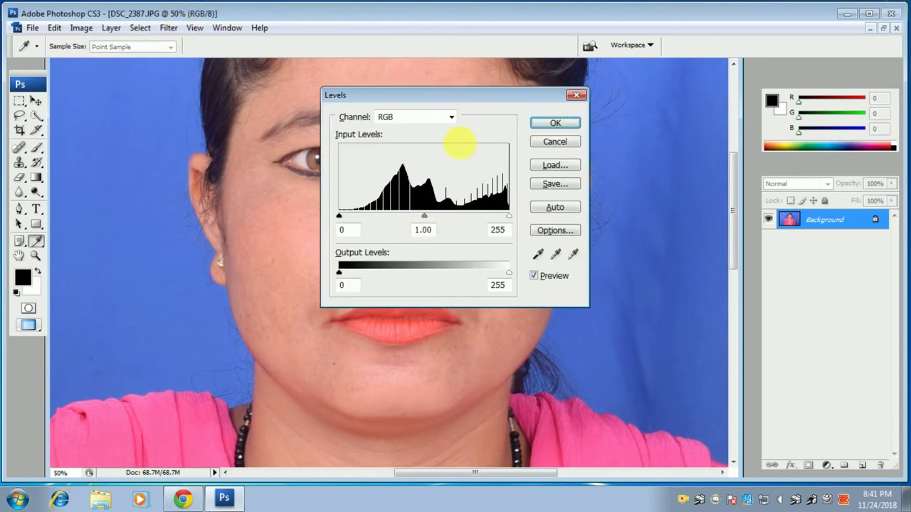
drag(398, 95, 567, 149)
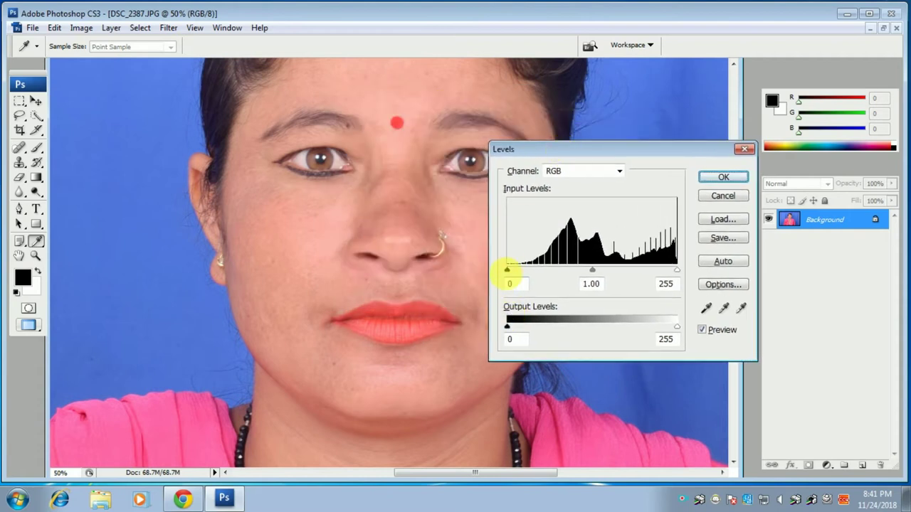
drag(508, 272, 526, 272)
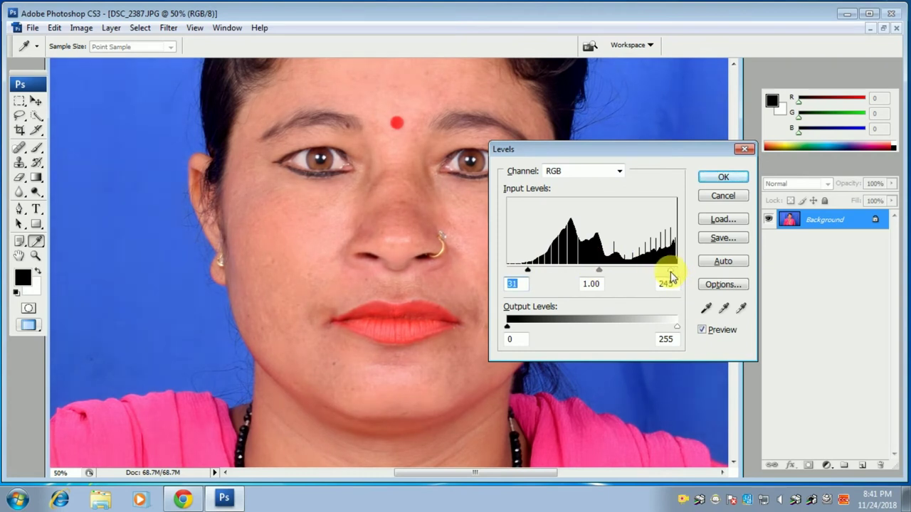
drag(669, 274, 668, 274)
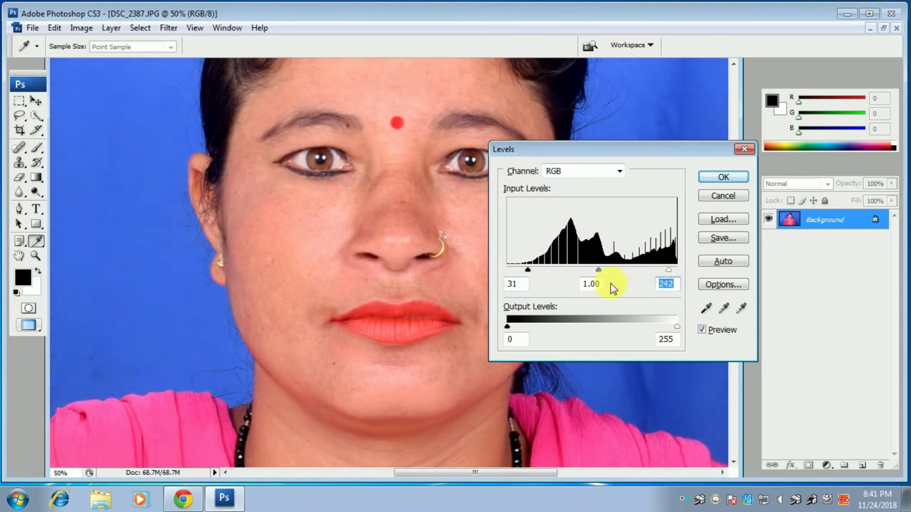
mouse_move(598, 275)
mouse_down()
mouse_move(606, 270)
mouse_move(593, 277)
mouse_up()
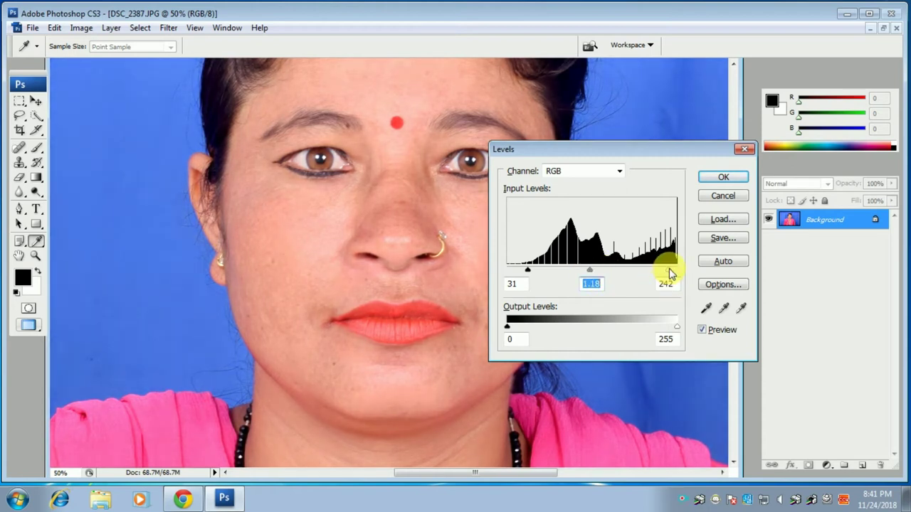
click(721, 184)
key(c)
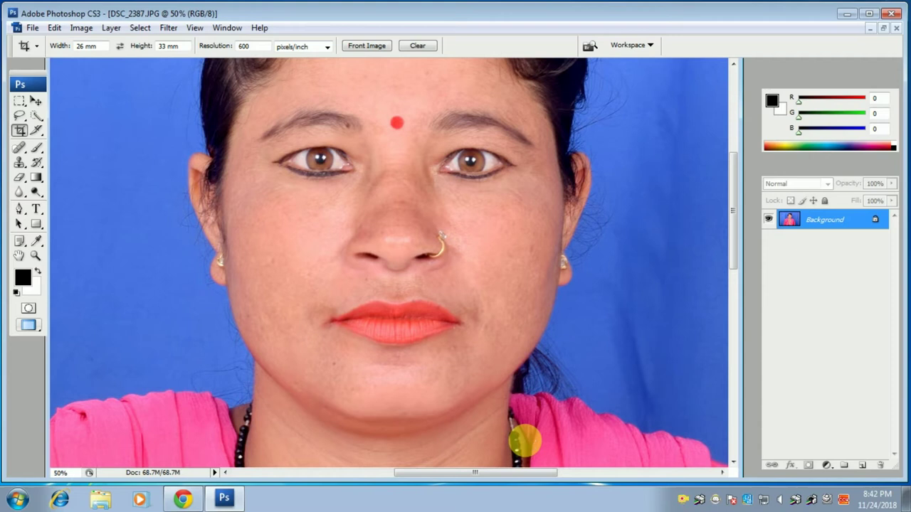
Step: Duplicate the photo into Layer 1 and Layer 1 copy, then Gaussian-blur the copy at 12.0 px
key(ctrl+j)
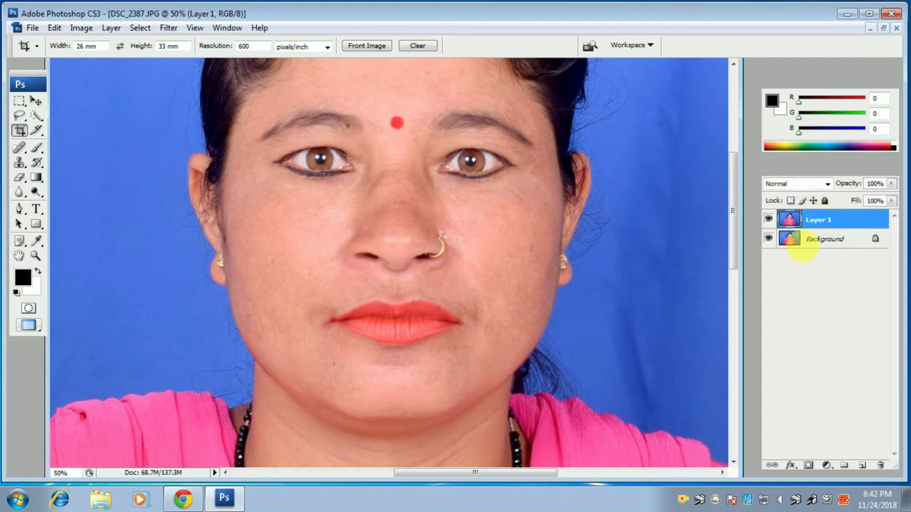
key(ctrl+j)
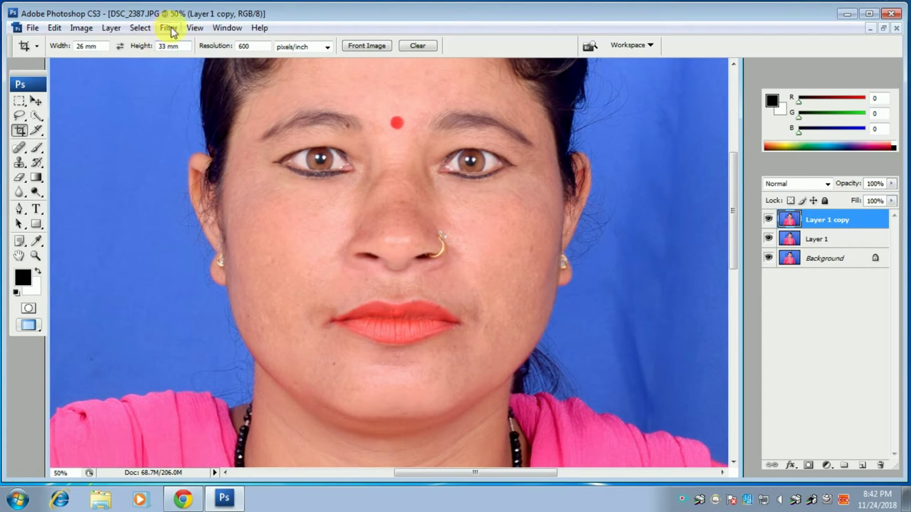
click(168, 29)
mouse_move(214, 163)
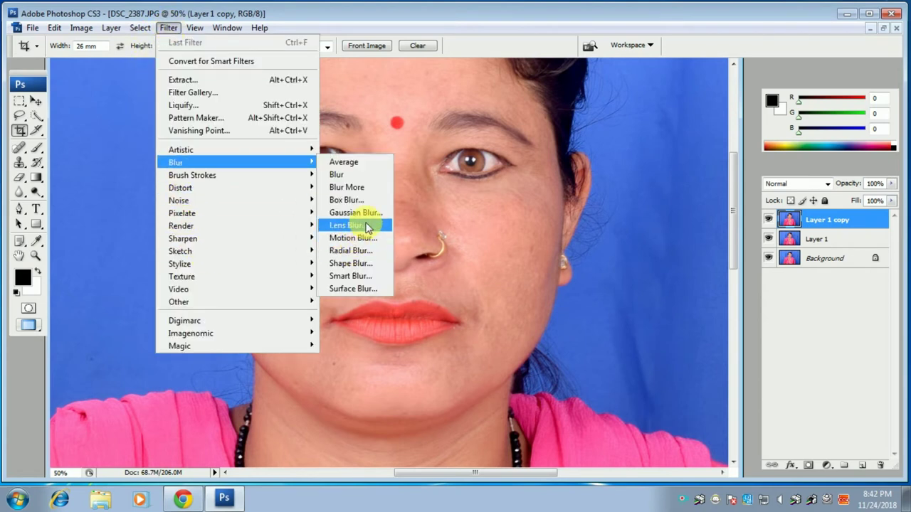
click(359, 212)
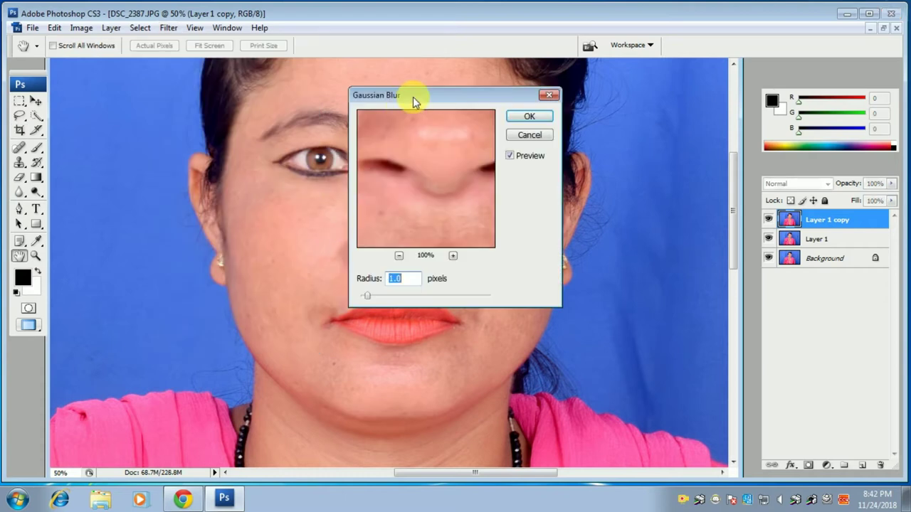
drag(413, 96, 553, 190)
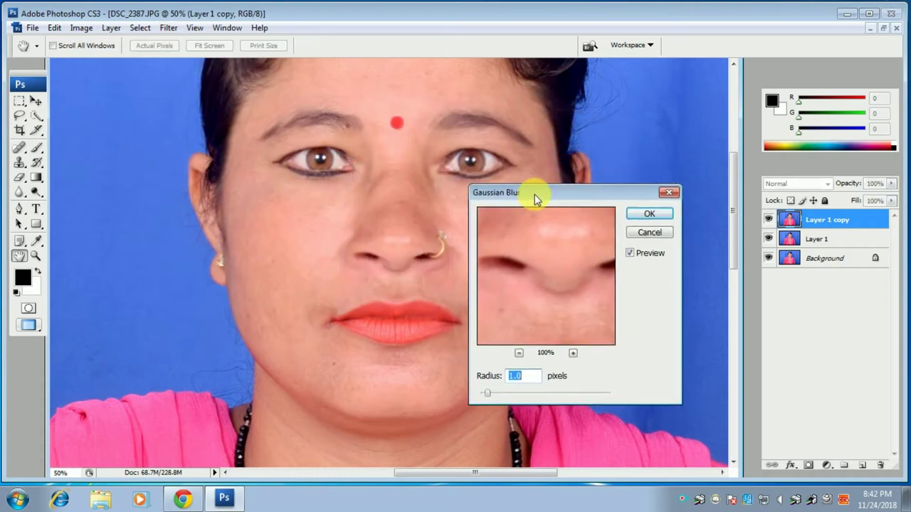
click(547, 389)
click(557, 389)
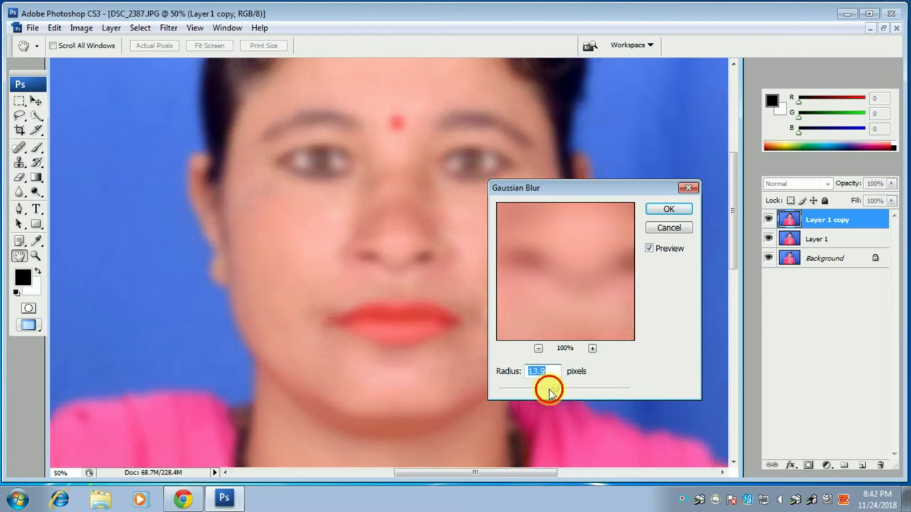
click(550, 390)
click(554, 389)
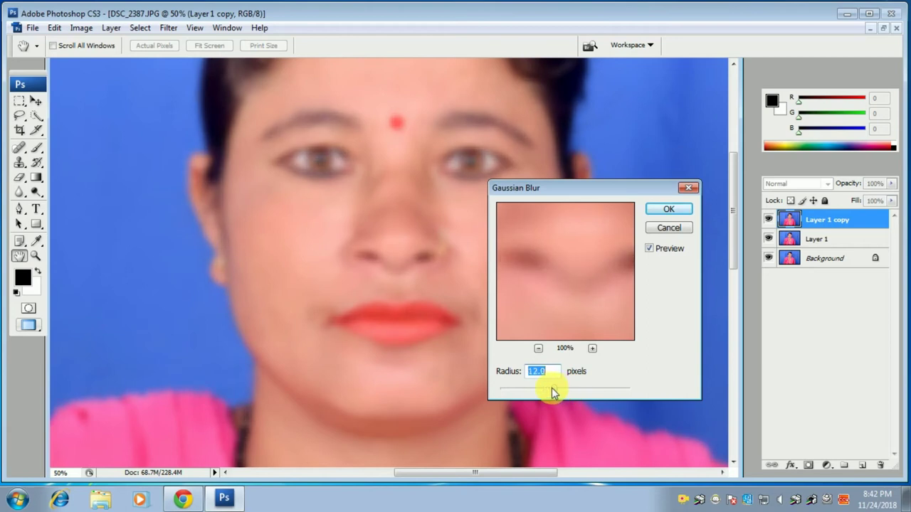
click(662, 212)
key(c)
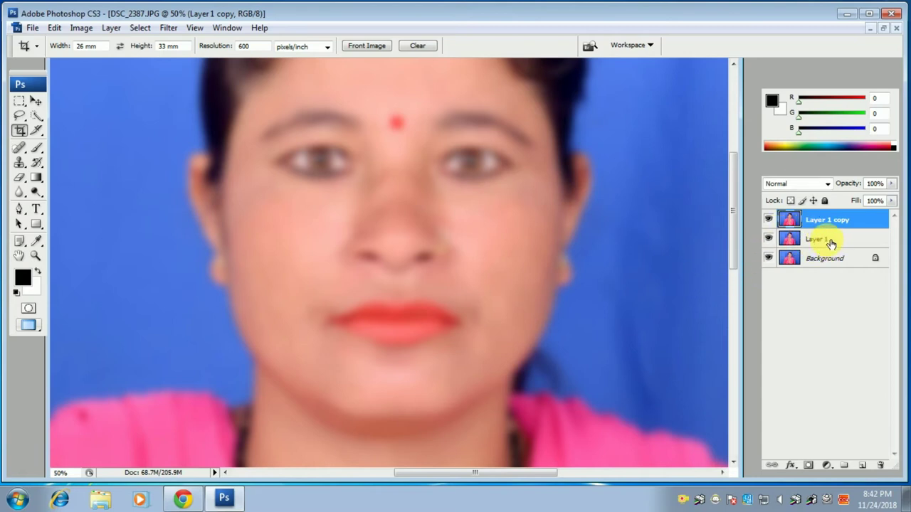
Step: Move Layer 1 copy below Layer 1 and make Layer 1 the active layer
drag(815, 218, 823, 249)
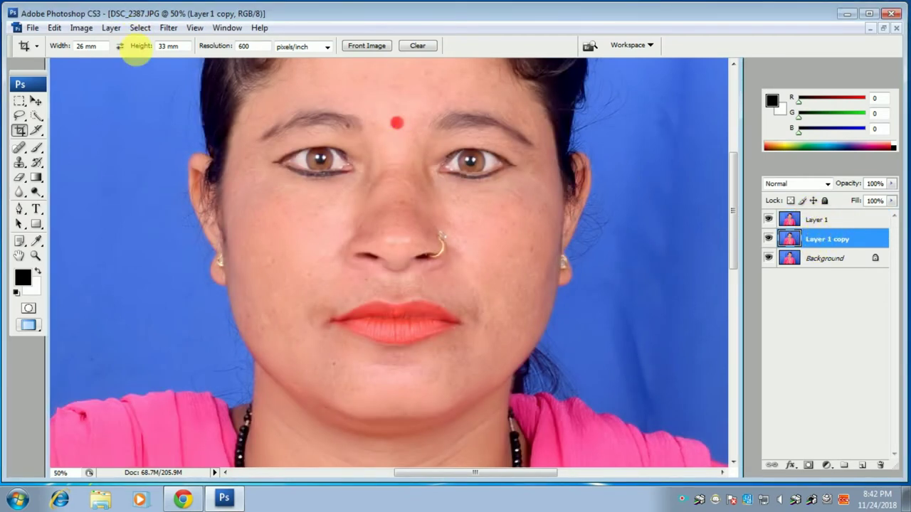
click(165, 29)
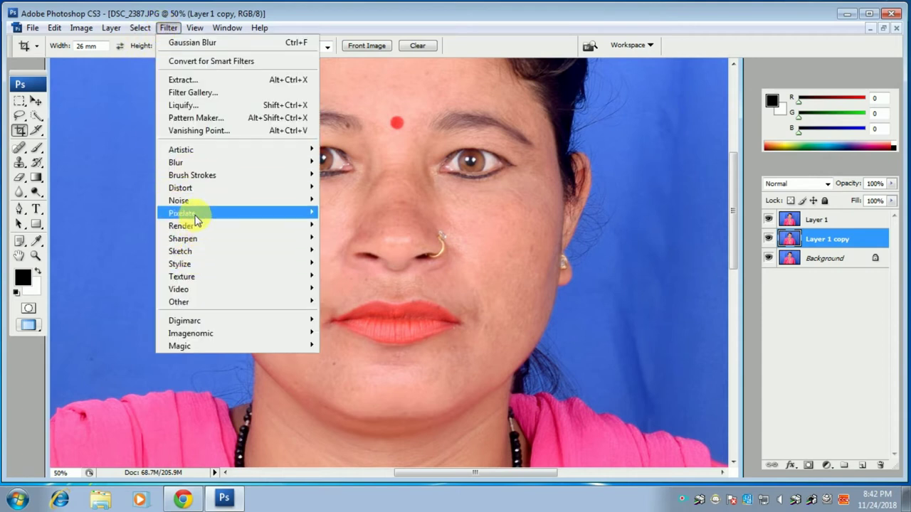
mouse_move(178, 302)
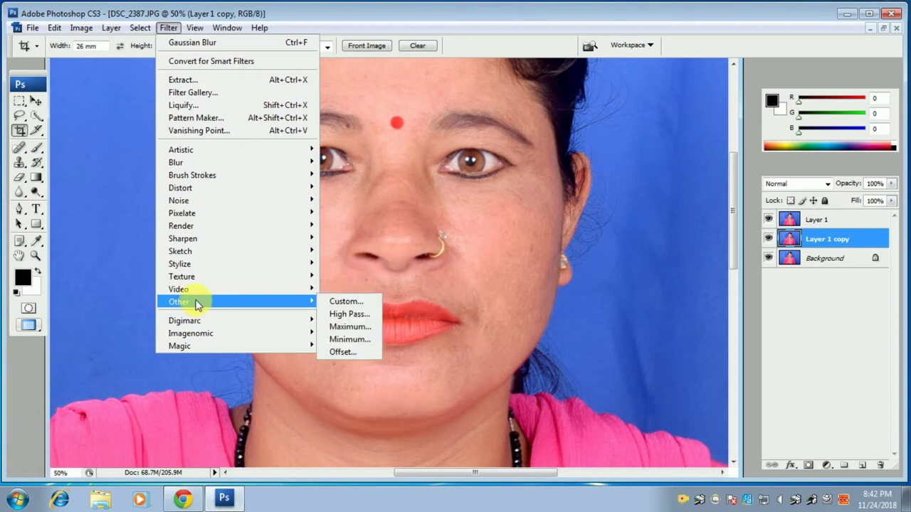
click(345, 316)
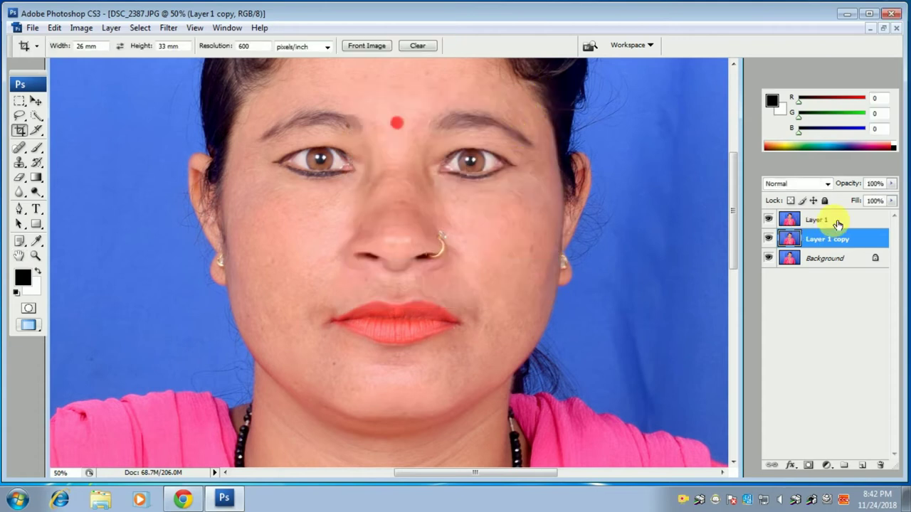
click(826, 220)
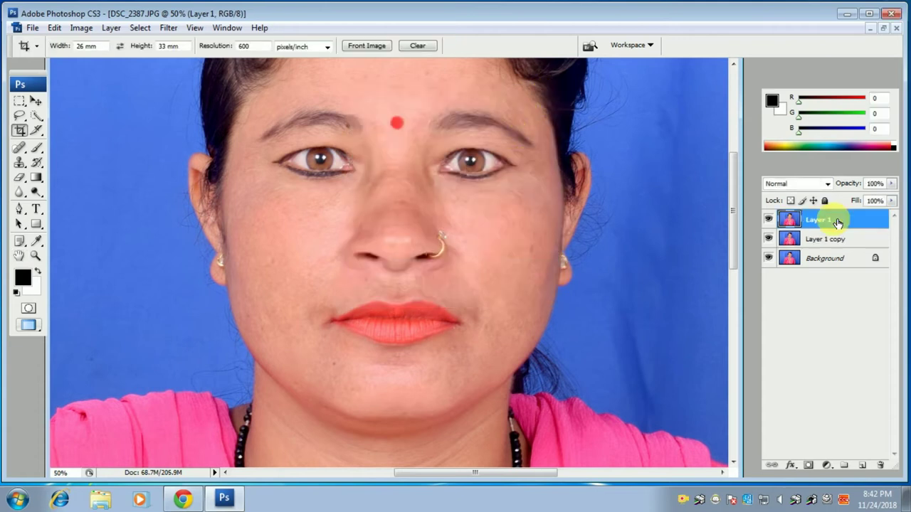
Step: Apply a High Pass filter to Layer 1 with a radius of about 2.4 pixels
click(167, 30)
mouse_move(179, 302)
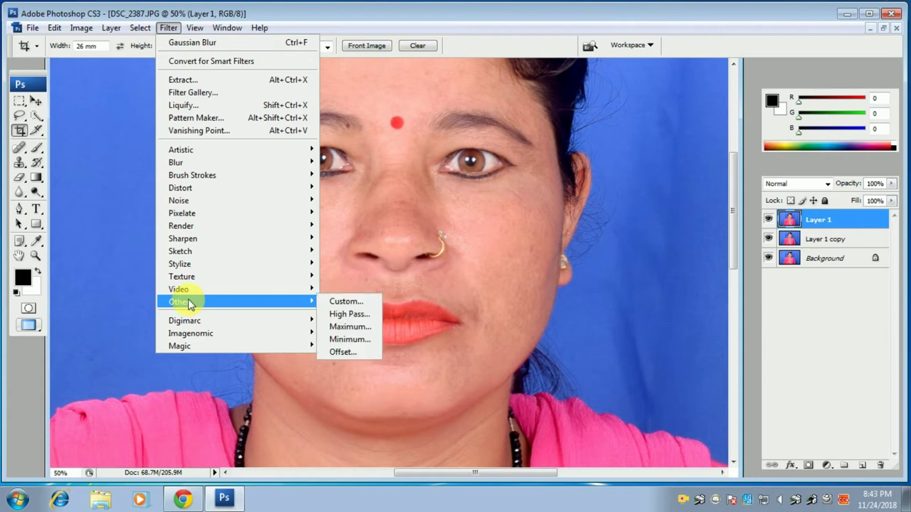
click(350, 314)
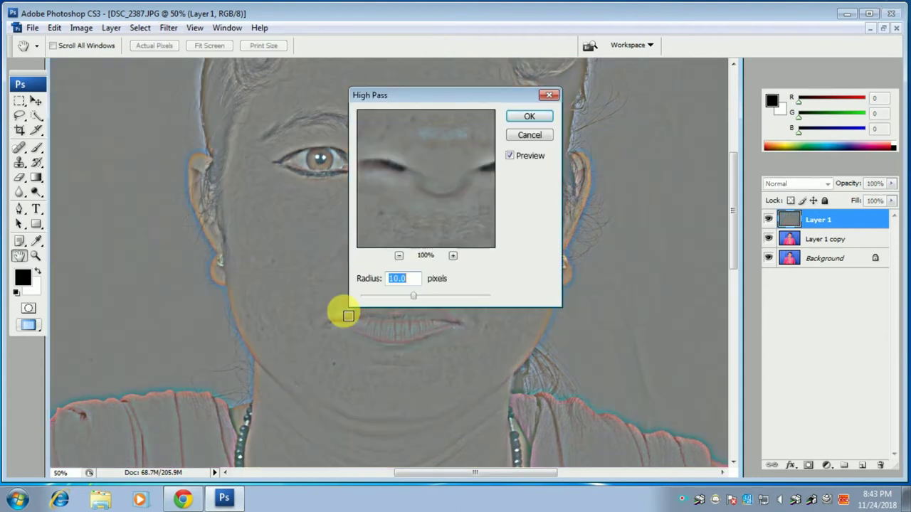
drag(425, 91, 510, 91)
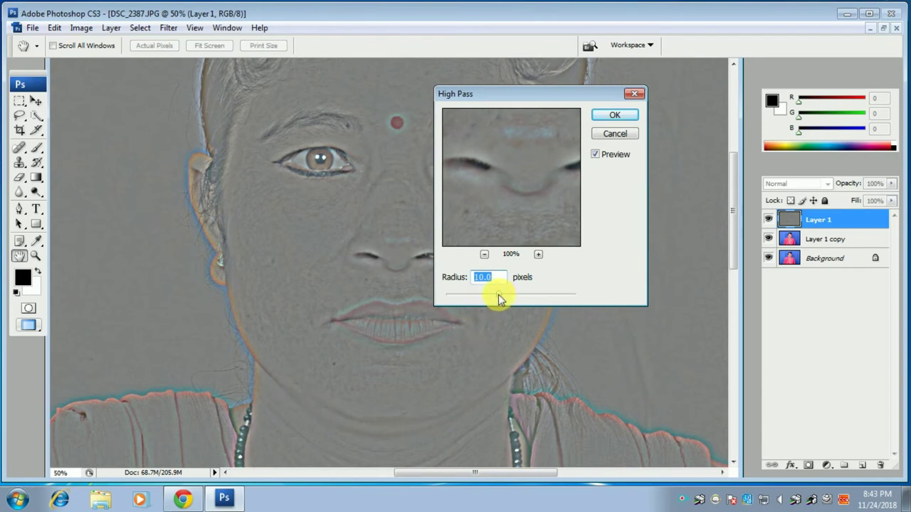
drag(489, 297, 480, 299)
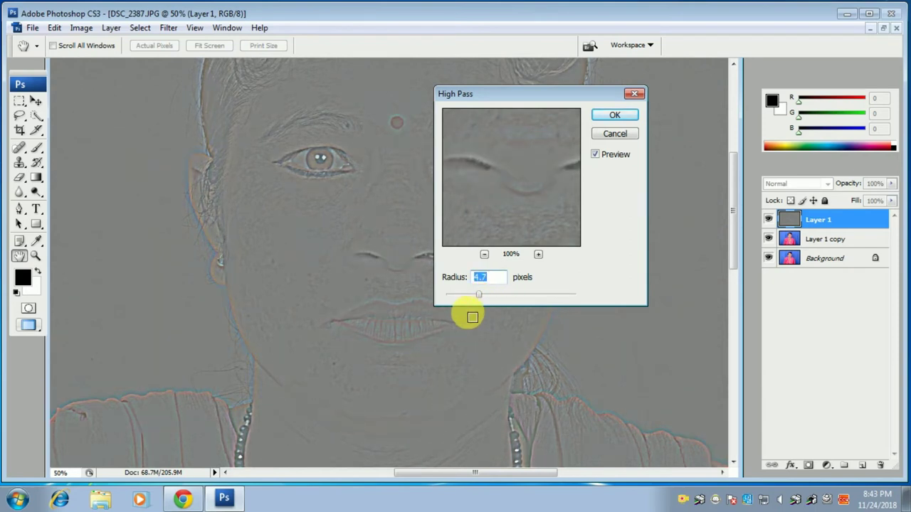
drag(469, 296, 463, 298)
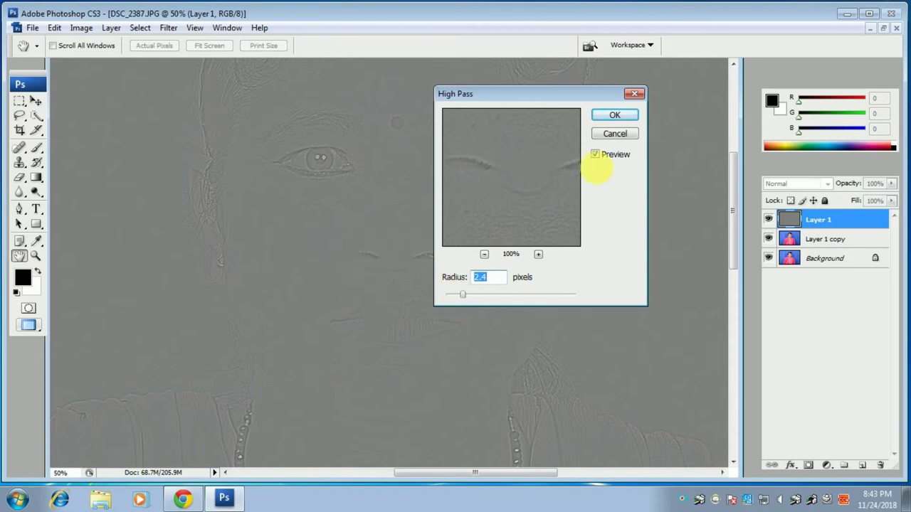
click(615, 116)
key(c)
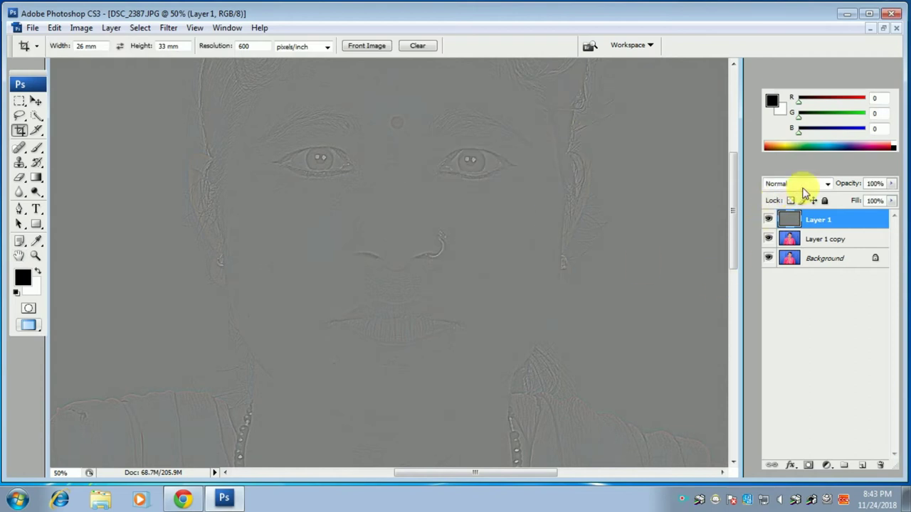
Step: Try Linear Light, then set Layer 1's blend mode to Vivid Light
click(813, 185)
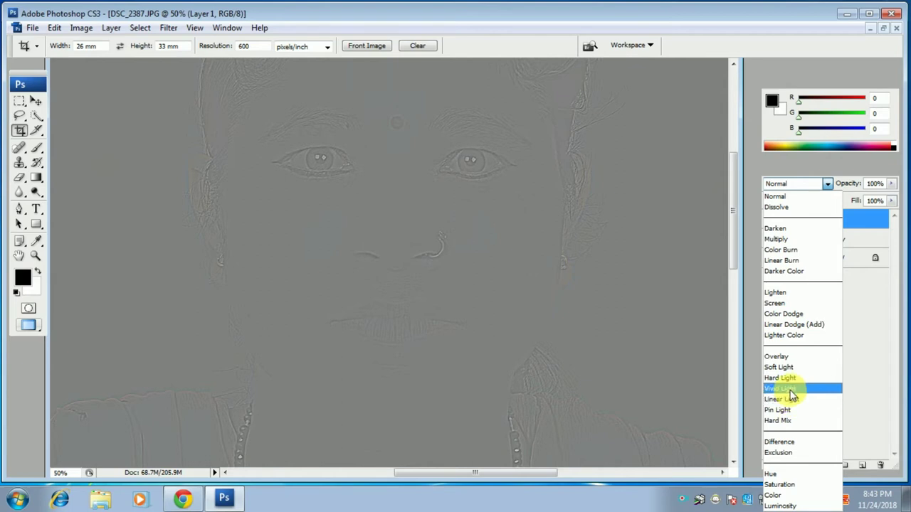
click(795, 405)
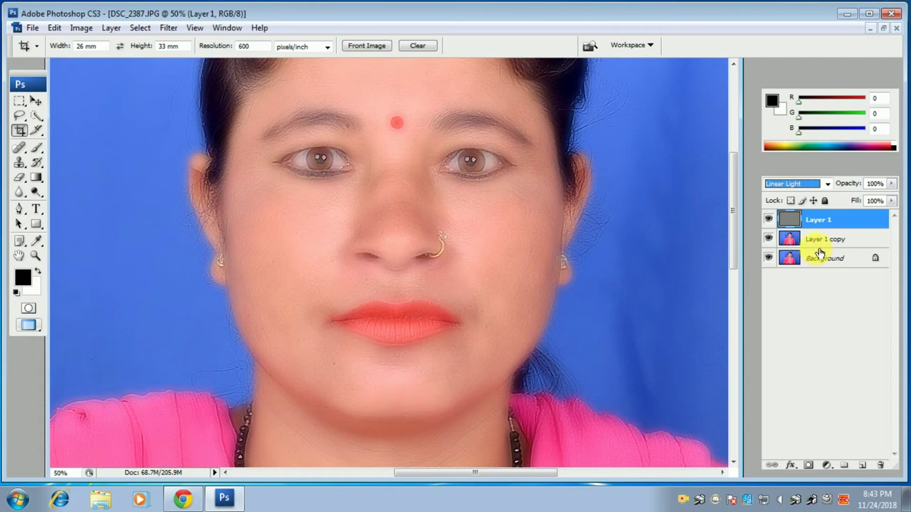
click(819, 185)
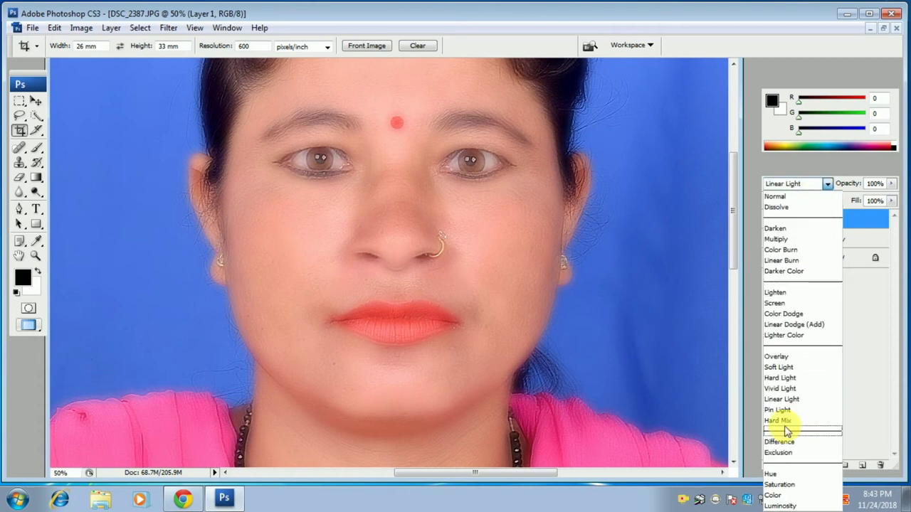
click(780, 389)
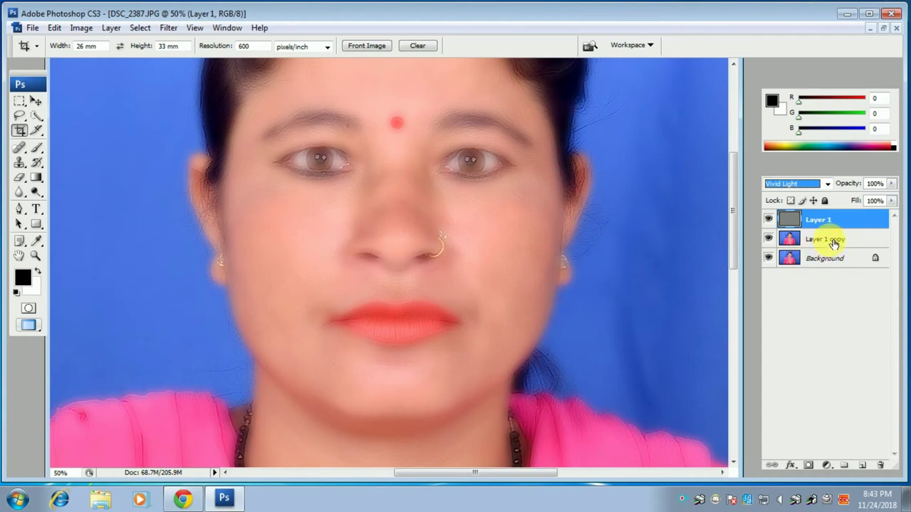
click(834, 242)
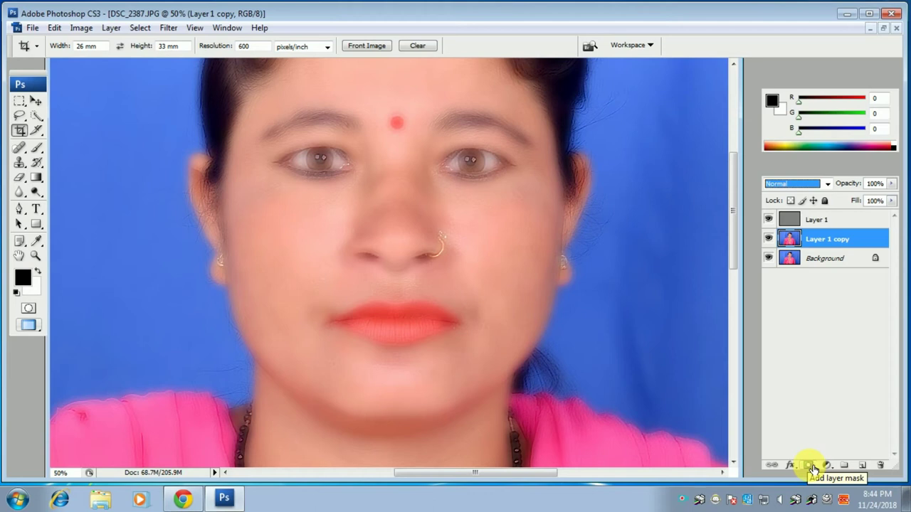
Step: Add a layer mask to Layer 1 copy and invert it to black, hiding the blur
click(809, 465)
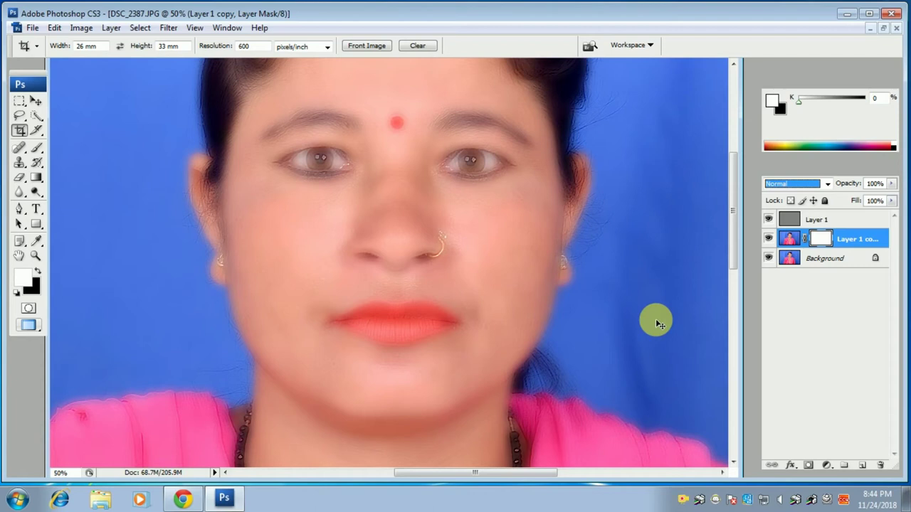
key(ctrl+i)
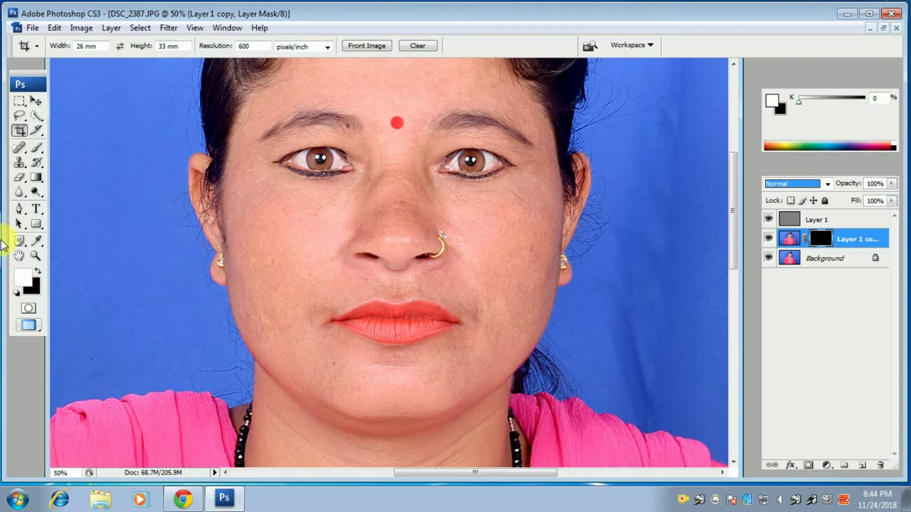
click(36, 149)
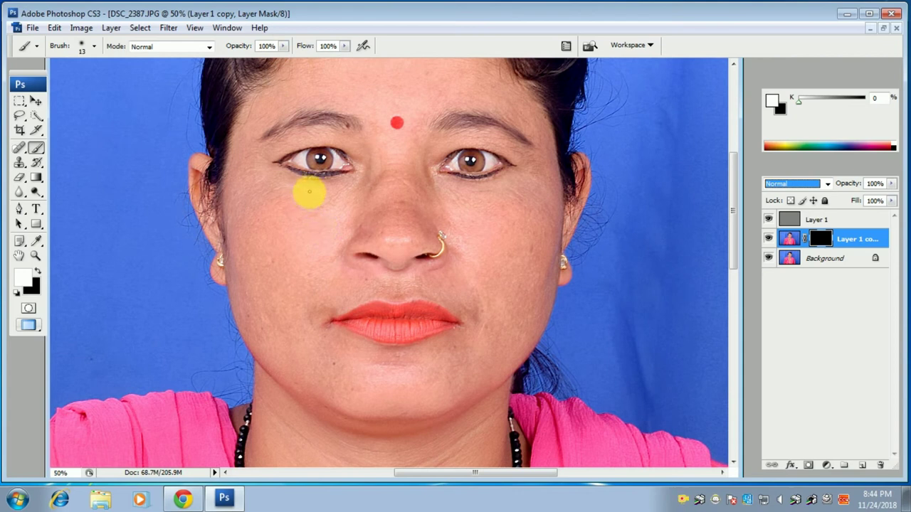
Step: Set the soft brush diameter to 150 px, dismissing an invalid-entry error
click(81, 48)
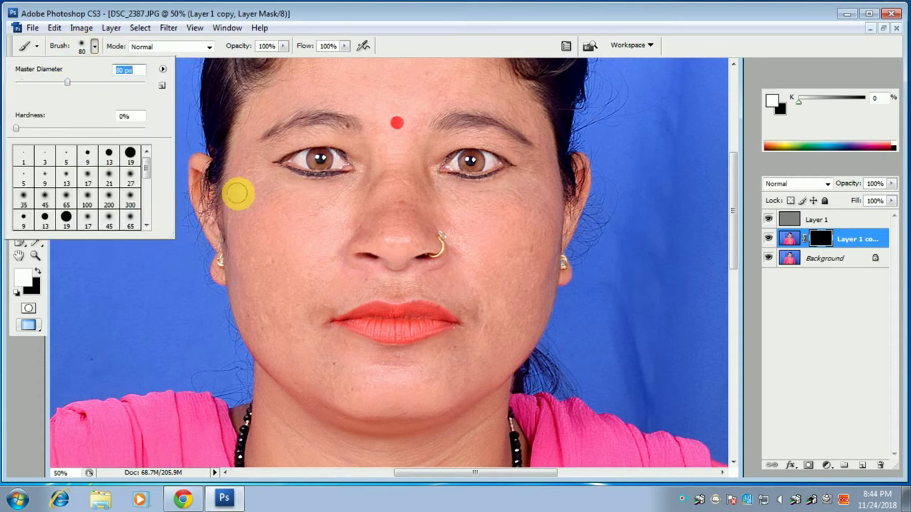
key(Return)
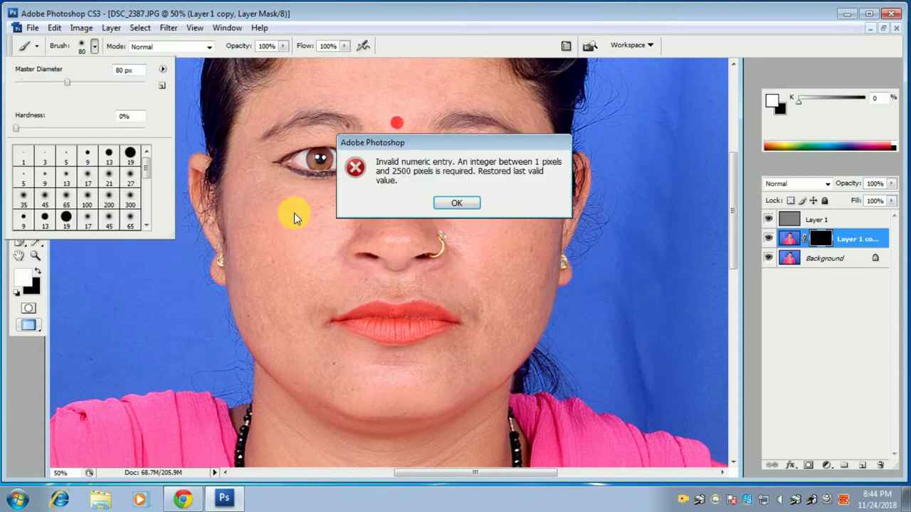
click(454, 205)
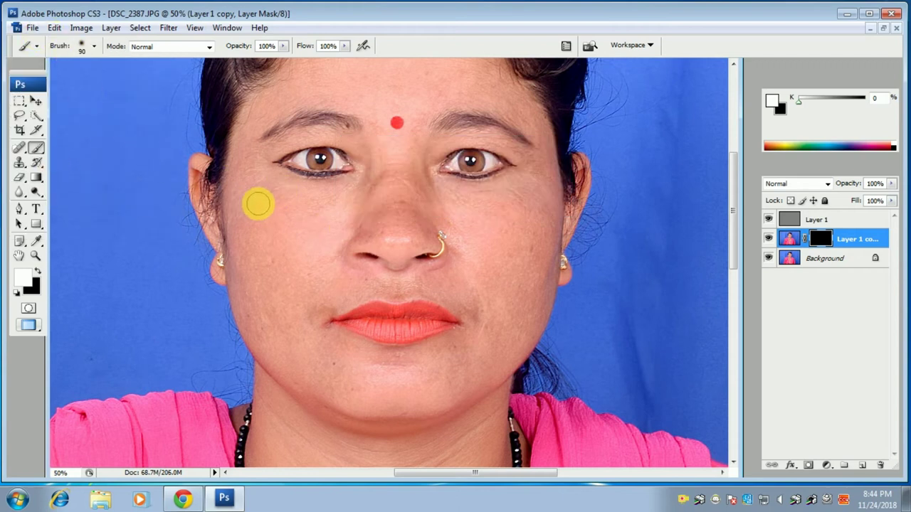
key(bracketright)
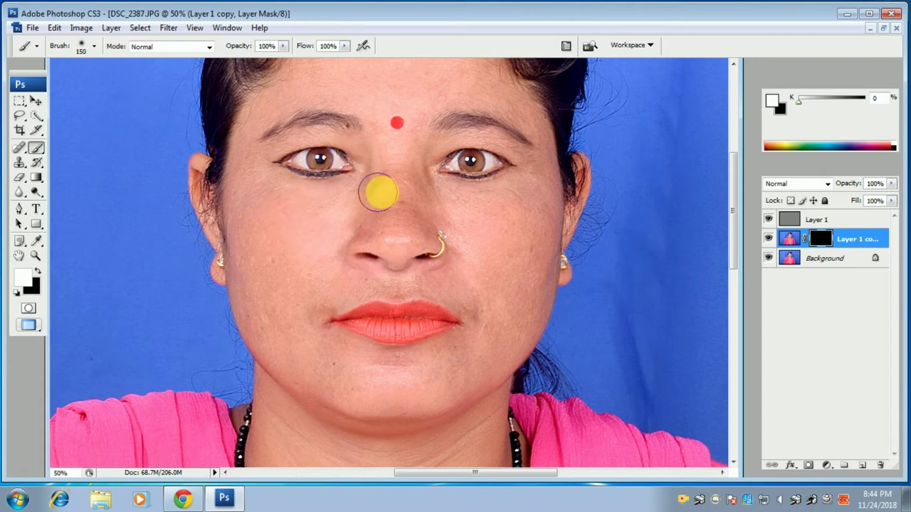
Step: With a 100 px brush, paint white on the mask over the left cheek and under the left eye
drag(397, 168, 397, 270)
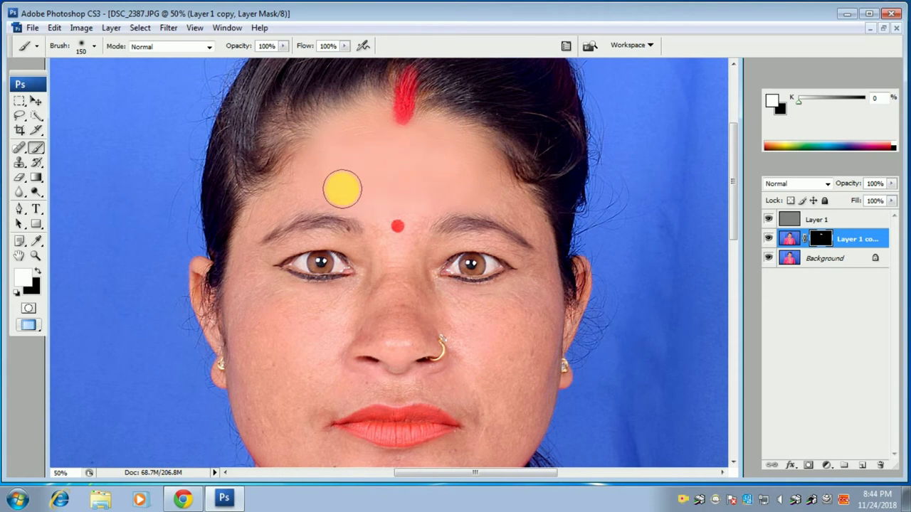
key(bracketleft)
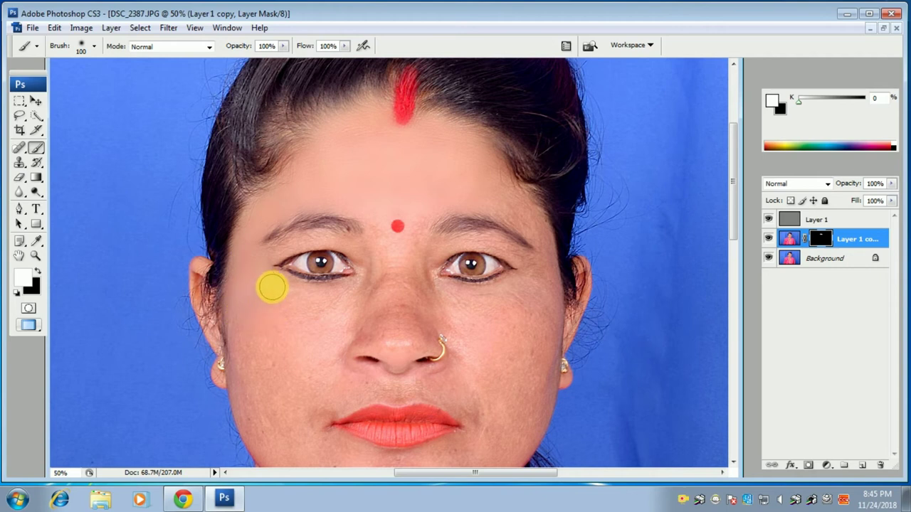
drag(263, 282, 246, 306)
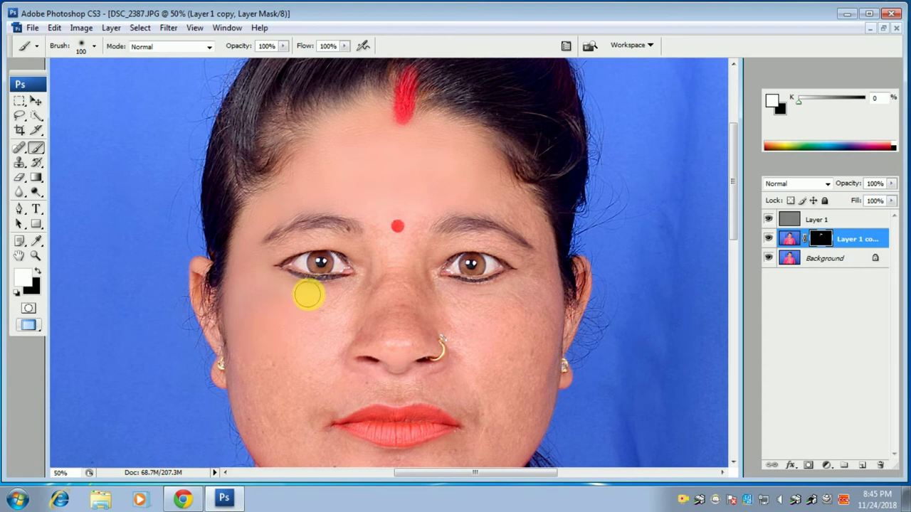
click(346, 308)
drag(333, 313, 285, 363)
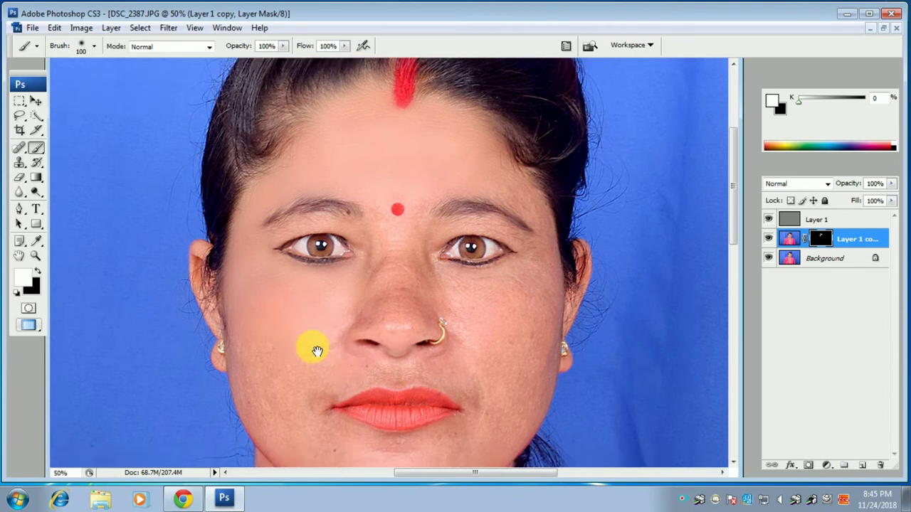
Step: Paint white on Layer 1 copy's mask over the lower cheek, mouth corners, chin, nose and cheek
scroll(304, 262, down, 5)
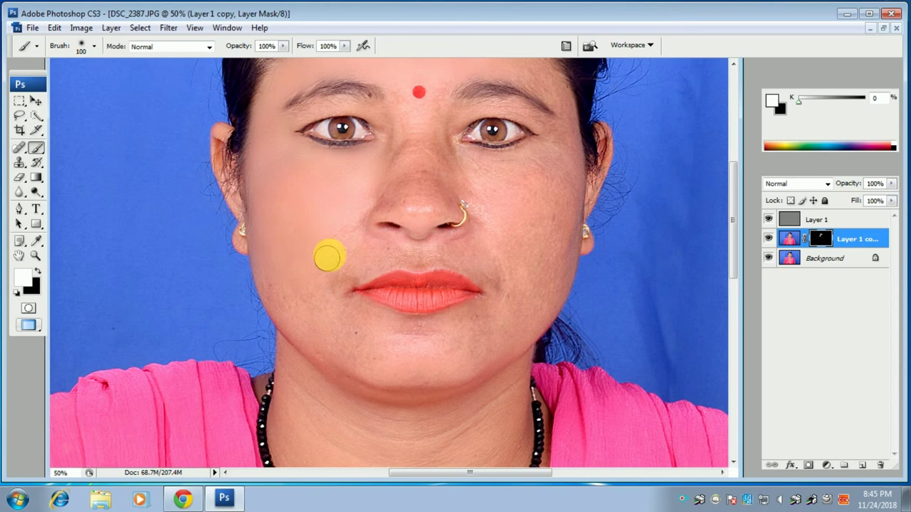
drag(360, 198, 319, 246)
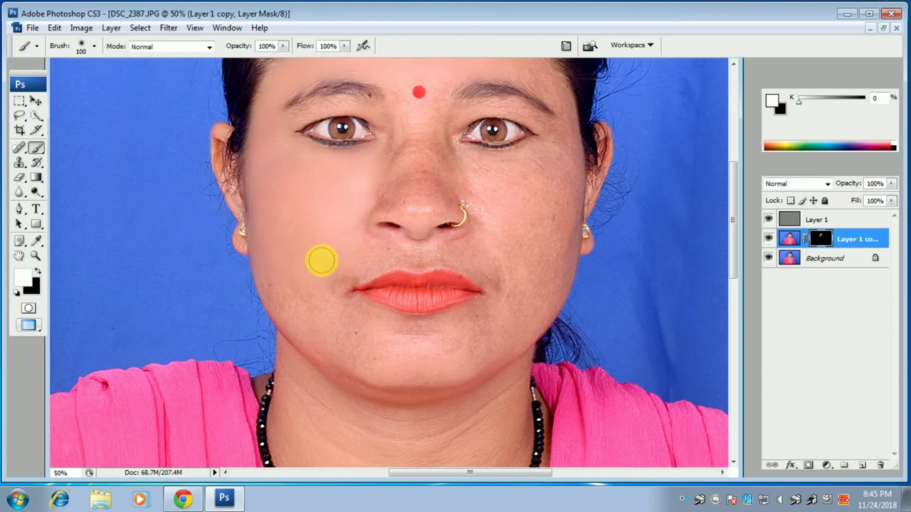
drag(305, 281, 322, 309)
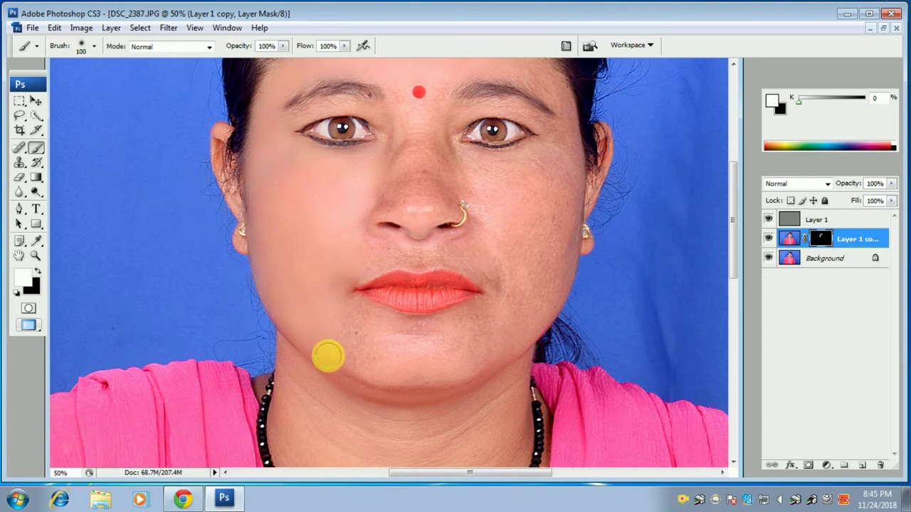
drag(356, 334, 338, 296)
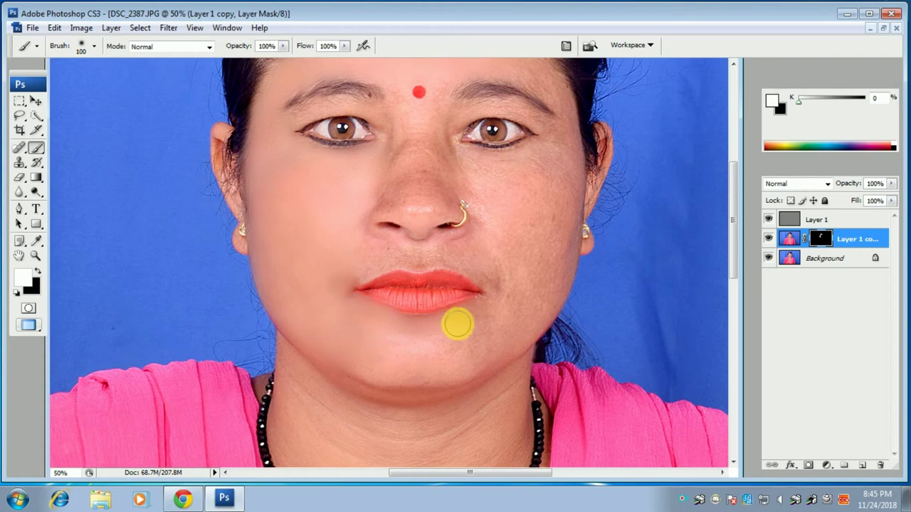
drag(397, 353, 442, 335)
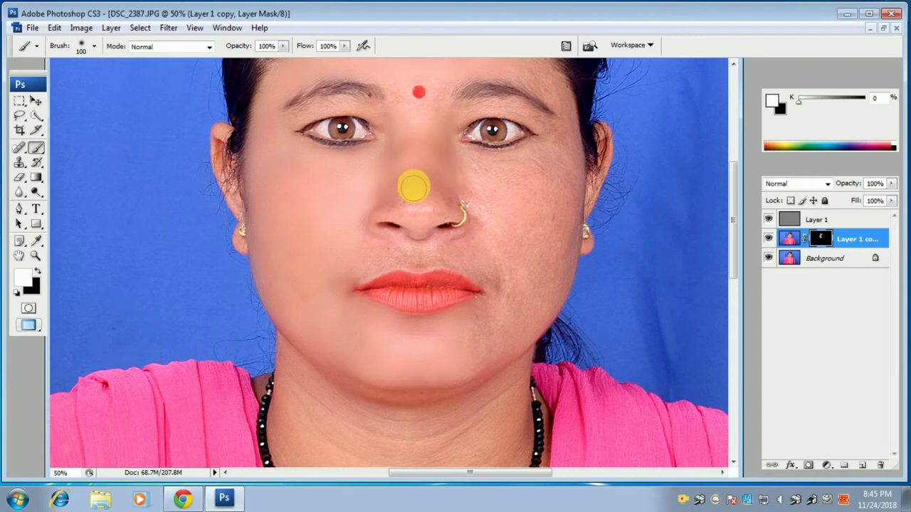
drag(395, 200, 475, 188)
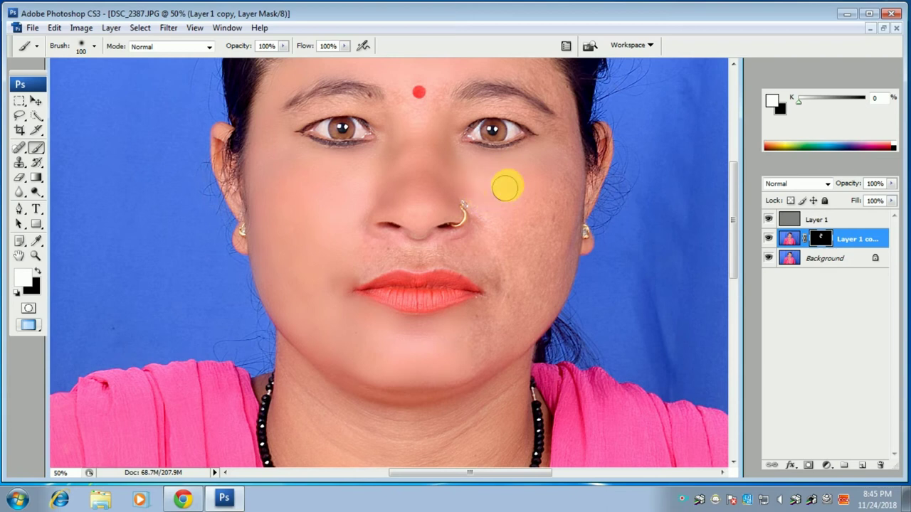
mouse_move(567, 151)
mouse_down()
mouse_move(562, 246)
mouse_move(534, 205)
mouse_move(489, 211)
mouse_up()
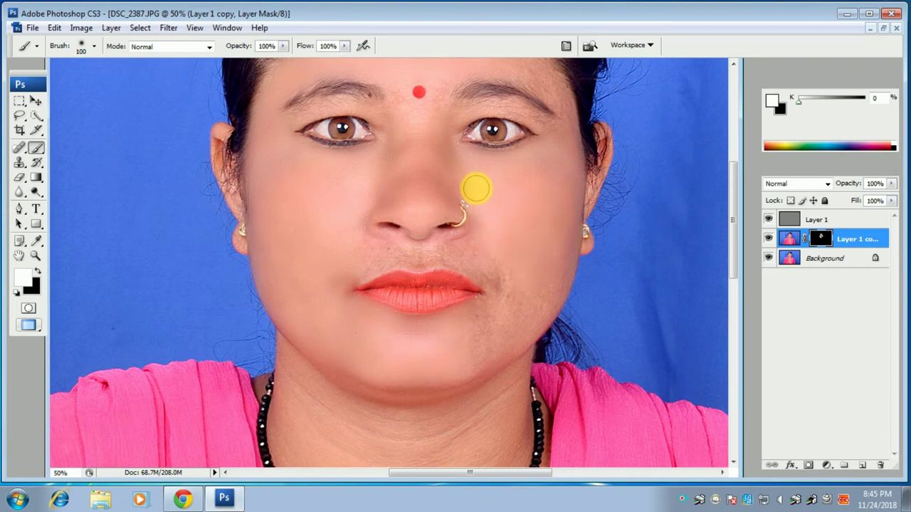
mouse_move(500, 282)
mouse_down()
mouse_move(491, 273)
mouse_move(520, 297)
mouse_move(527, 322)
mouse_move(503, 292)
mouse_move(478, 323)
mouse_move(484, 350)
mouse_move(510, 325)
mouse_move(497, 315)
mouse_move(508, 283)
mouse_move(504, 335)
mouse_move(460, 368)
mouse_move(439, 251)
mouse_up()
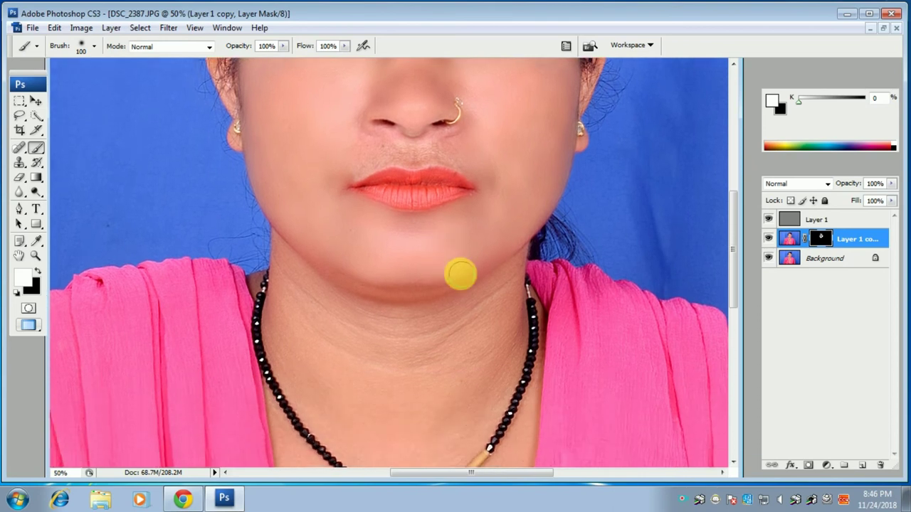
Step: Enlarge the brush to 175 and paint the mask along the jaw and neck above the necklace
drag(387, 349, 394, 328)
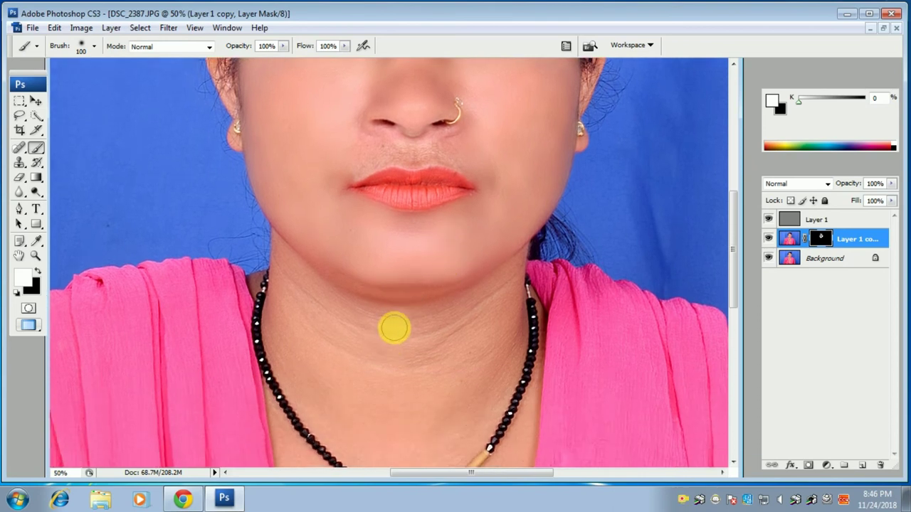
key(bracketright)
key(bracketright)
key(bracketright)
mouse_move(325, 316)
mouse_down()
mouse_move(284, 255)
mouse_move(302, 309)
mouse_move(339, 332)
mouse_move(315, 275)
mouse_move(344, 292)
mouse_move(460, 303)
mouse_move(505, 266)
mouse_move(474, 327)
mouse_move(527, 306)
mouse_move(499, 309)
mouse_up()
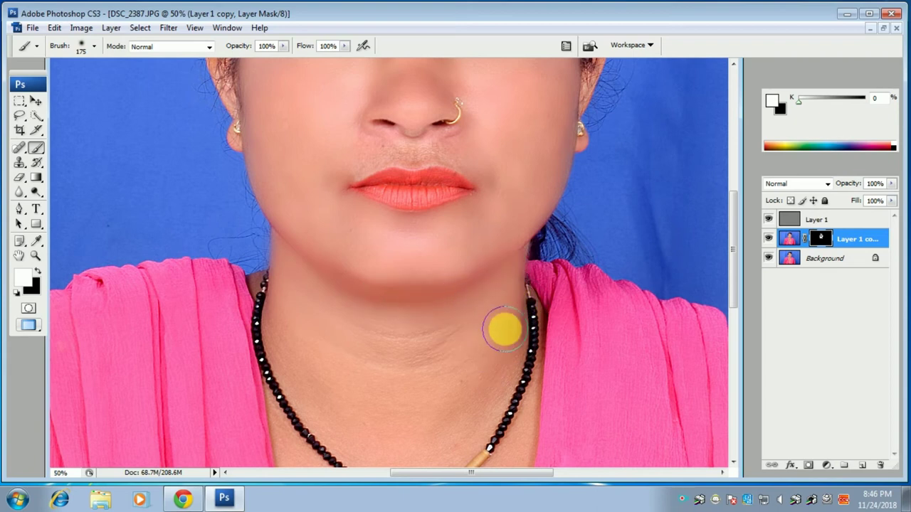
mouse_move(415, 429)
mouse_down()
mouse_move(418, 381)
mouse_move(340, 360)
mouse_move(291, 313)
mouse_move(285, 327)
mouse_move(368, 443)
mouse_move(412, 396)
mouse_move(373, 316)
mouse_up()
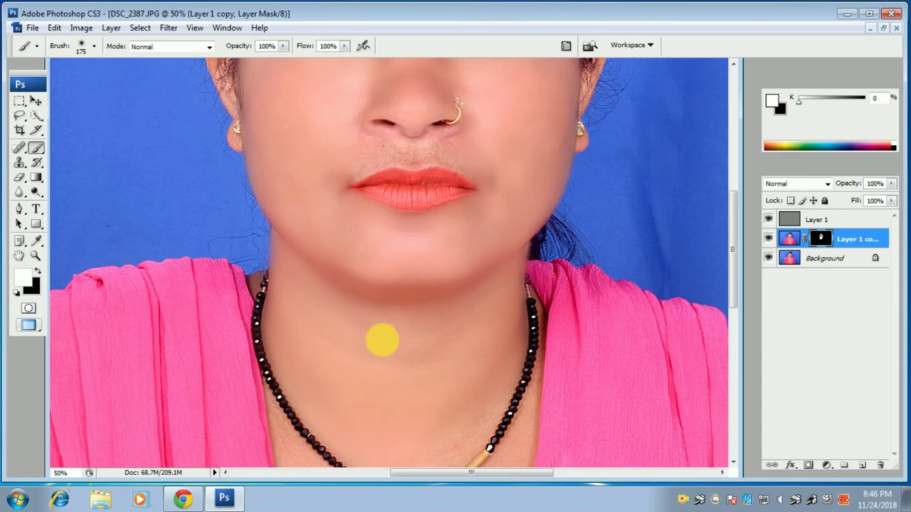
scroll(380, 339, down, 4)
Step: Paint the mask over the lower neck, upper chest, left collar and neckline edge
scroll(393, 214, down, 1)
mouse_move(347, 240)
mouse_down()
mouse_move(364, 264)
mouse_move(429, 264)
mouse_move(470, 230)
mouse_move(478, 193)
mouse_up()
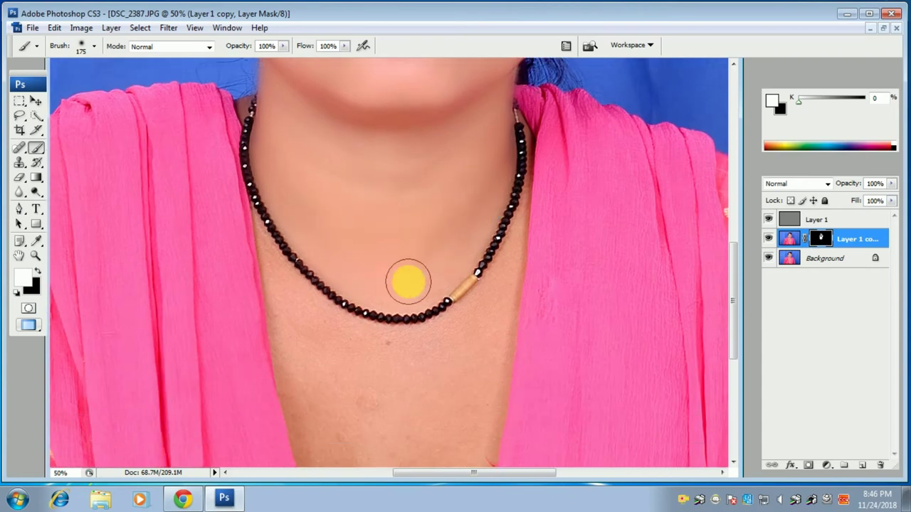
drag(331, 355, 325, 324)
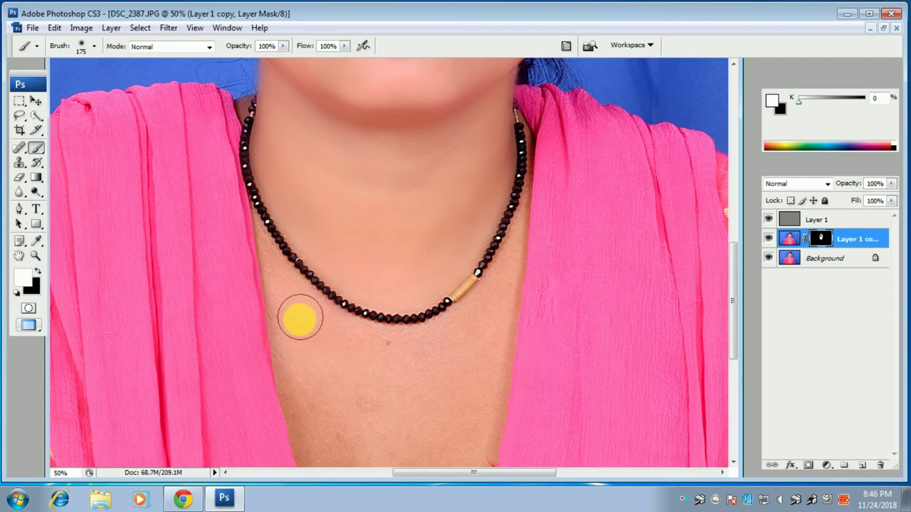
drag(305, 377, 293, 352)
mouse_move(366, 398)
mouse_down()
mouse_move(345, 343)
mouse_move(466, 363)
mouse_move(367, 441)
mouse_move(396, 420)
mouse_up()
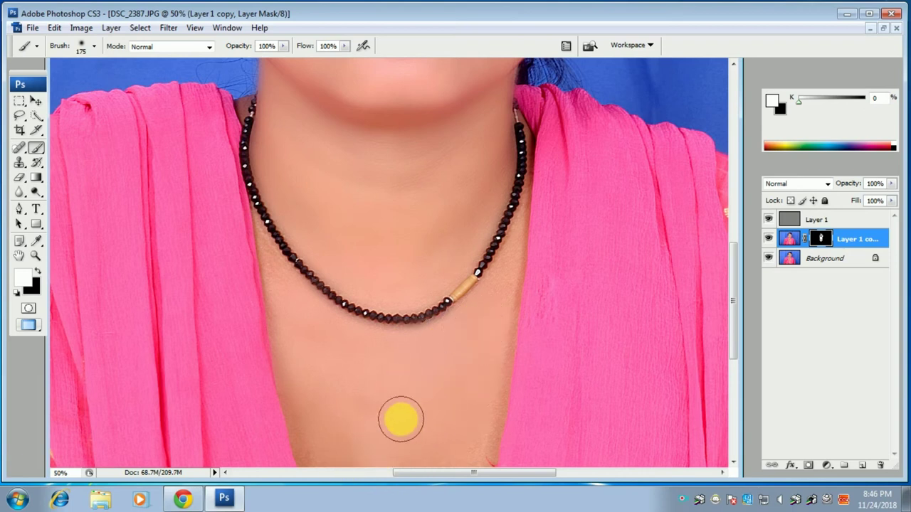
scroll(380, 370, down, 4)
mouse_move(298, 252)
mouse_down()
mouse_move(295, 269)
mouse_move(349, 320)
mouse_move(399, 331)
mouse_move(469, 299)
mouse_up()
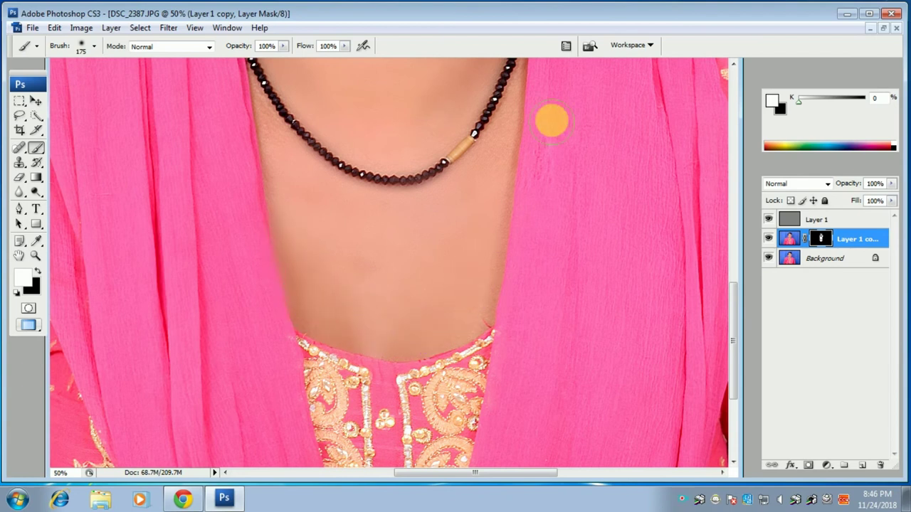
Step: Reduce the brush to 100 and smooth the skin beside and below the necklace
key(bracketleft)
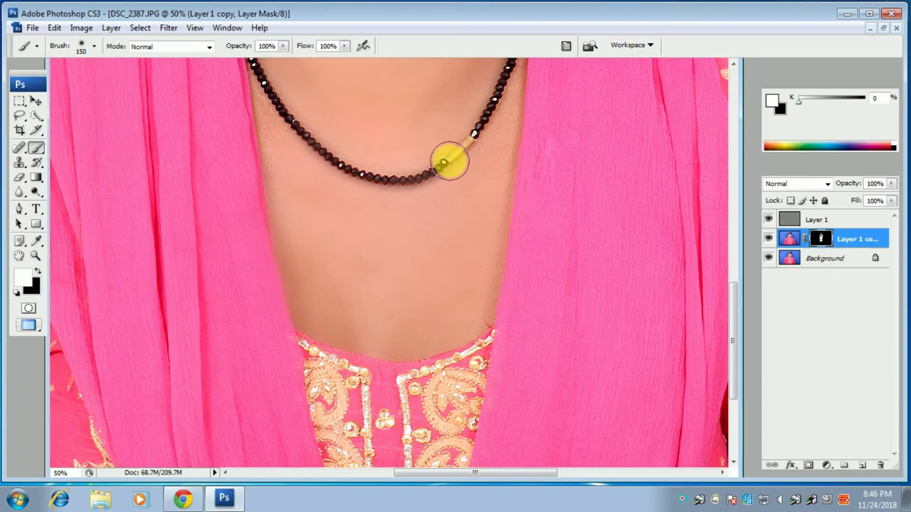
key(bracketleft)
key(bracketleft)
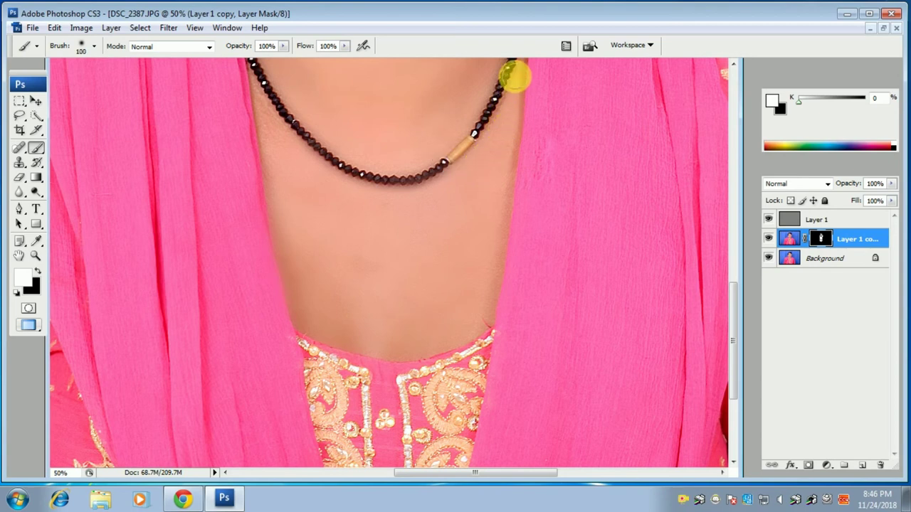
drag(511, 103, 495, 135)
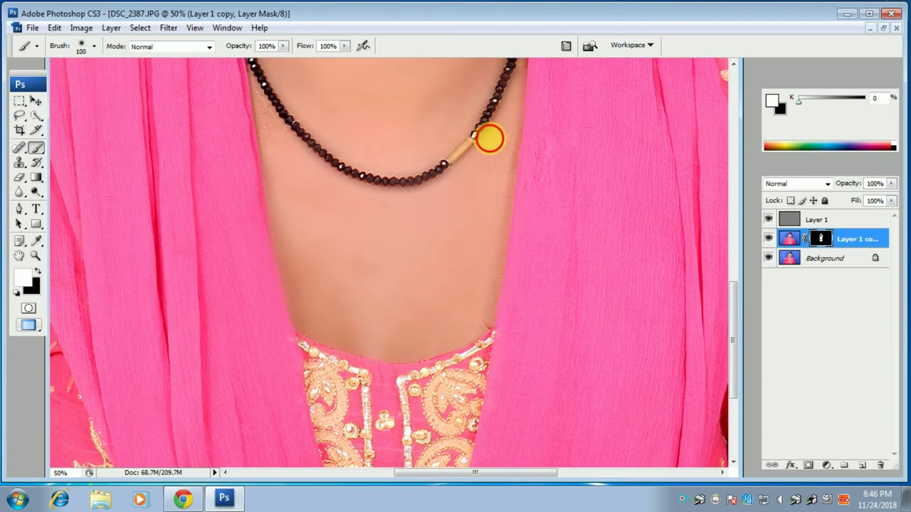
click(491, 240)
drag(492, 240, 488, 272)
click(420, 322)
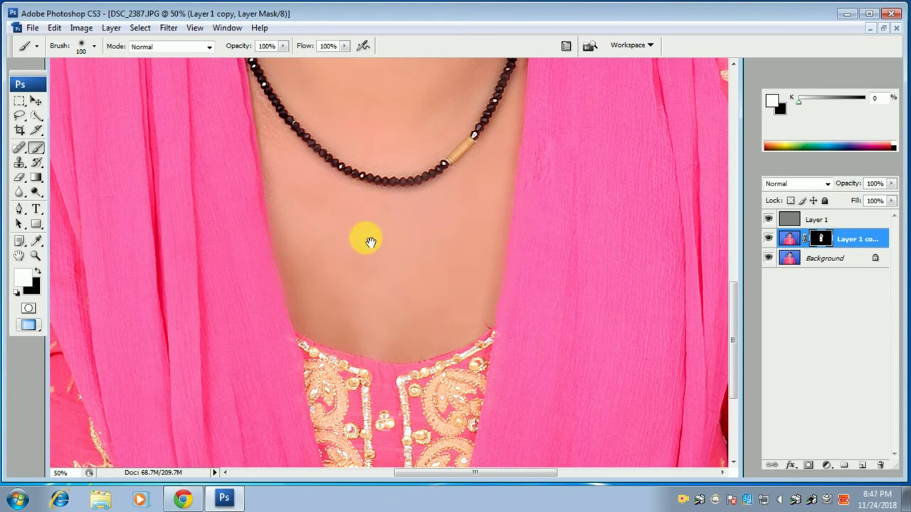
drag(359, 231, 434, 346)
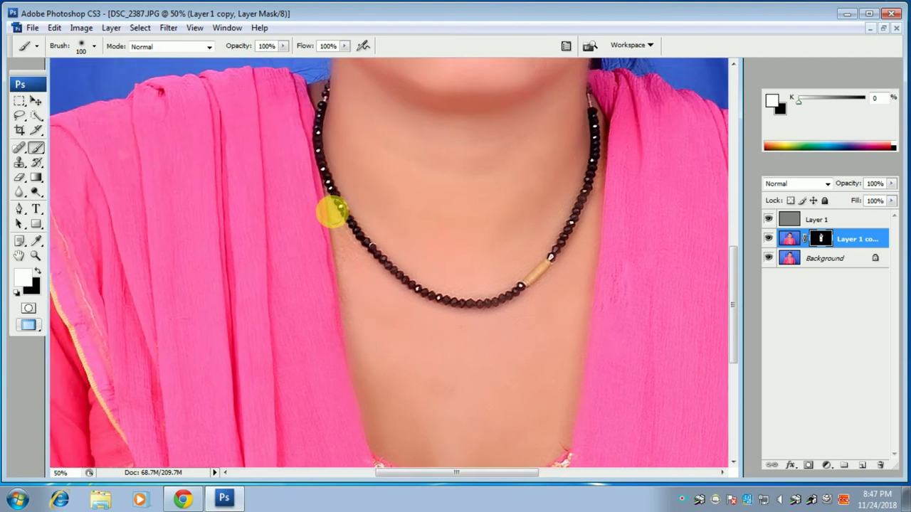
drag(346, 277, 361, 230)
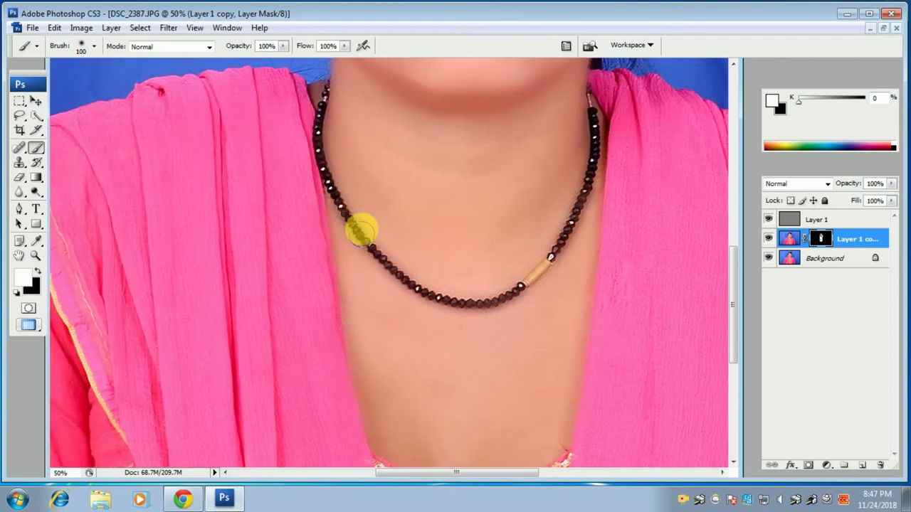
click(415, 261)
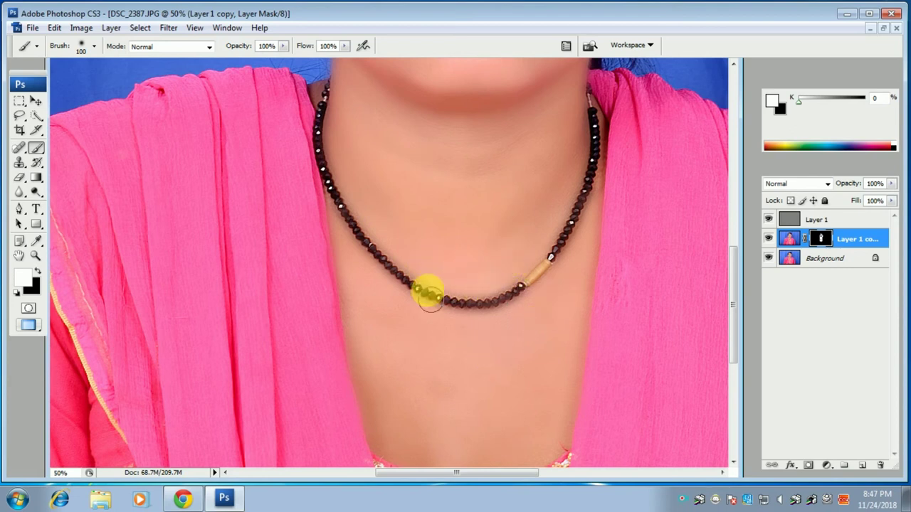
drag(466, 157, 431, 310)
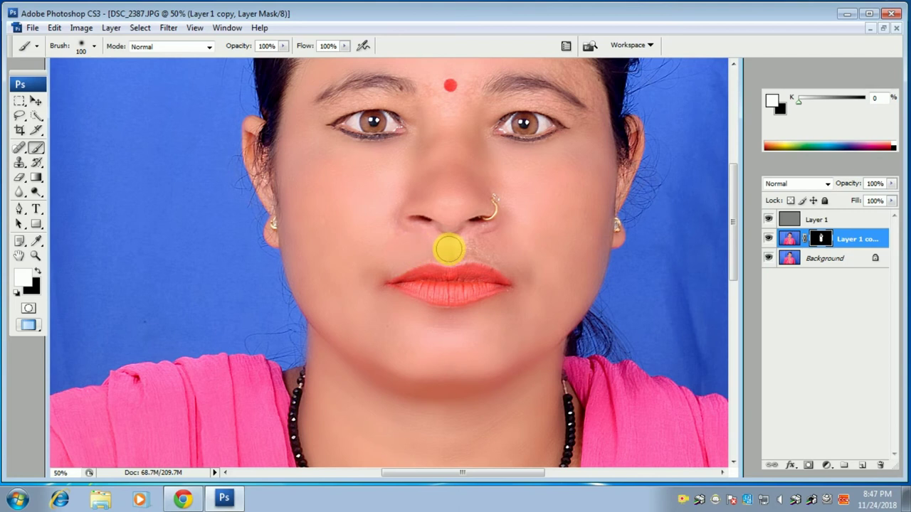
Step: Smooth the upper lip, right cheek, nostril area and brows, then the chin with a size-70 brush
mouse_move(463, 250)
mouse_down()
mouse_move(482, 233)
mouse_move(378, 234)
mouse_up()
drag(428, 173, 553, 190)
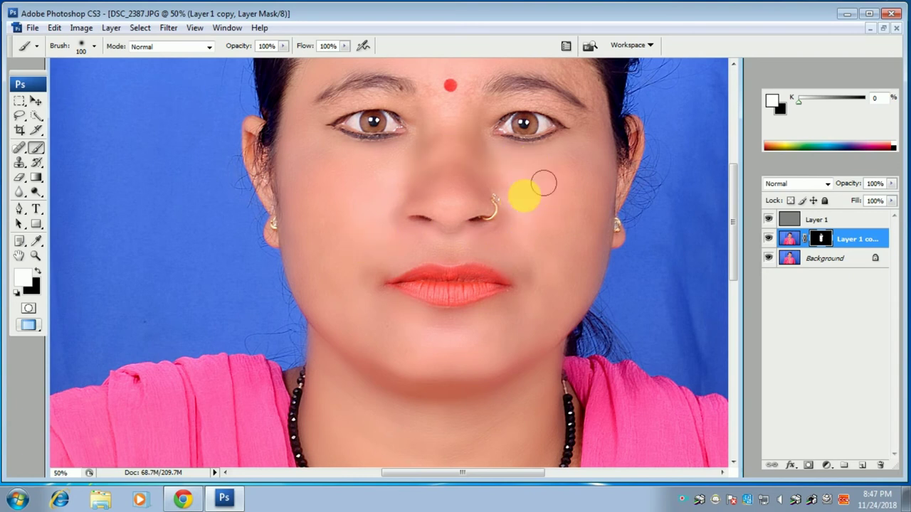
drag(448, 170, 417, 201)
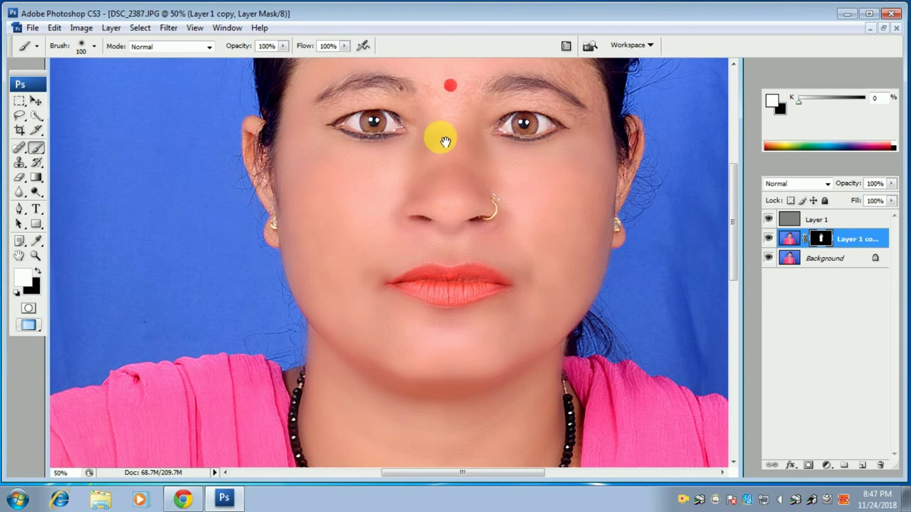
scroll(439, 138, up, 3)
mouse_move(439, 220)
mouse_down()
mouse_move(469, 182)
mouse_move(462, 166)
mouse_move(572, 173)
mouse_move(537, 130)
mouse_move(582, 188)
mouse_move(591, 234)
mouse_move(591, 225)
mouse_move(374, 193)
mouse_move(398, 134)
mouse_move(360, 145)
mouse_move(397, 147)
mouse_move(419, 219)
mouse_move(386, 204)
mouse_move(325, 213)
mouse_move(381, 198)
mouse_move(468, 213)
mouse_move(545, 206)
mouse_move(577, 243)
mouse_move(551, 266)
mouse_move(437, 240)
mouse_move(404, 246)
mouse_move(368, 368)
mouse_move(398, 417)
mouse_move(537, 366)
mouse_move(557, 220)
mouse_up()
key(bracketleft)
mouse_move(392, 225)
mouse_down()
mouse_move(389, 252)
mouse_move(510, 264)
mouse_move(537, 226)
mouse_move(513, 294)
mouse_move(529, 295)
mouse_move(541, 207)
mouse_move(394, 155)
mouse_move(439, 88)
mouse_move(472, 90)
mouse_move(356, 139)
mouse_up()
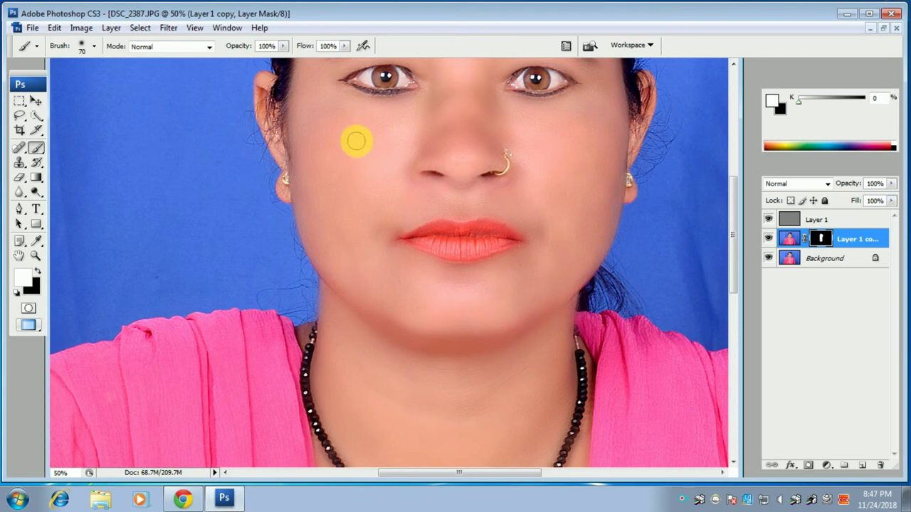
Step: Zoom out to view the whole portrait, return to 33.3%, and pan to the forehead and hair
key(ctrl+minus)
key(ctrl+minus)
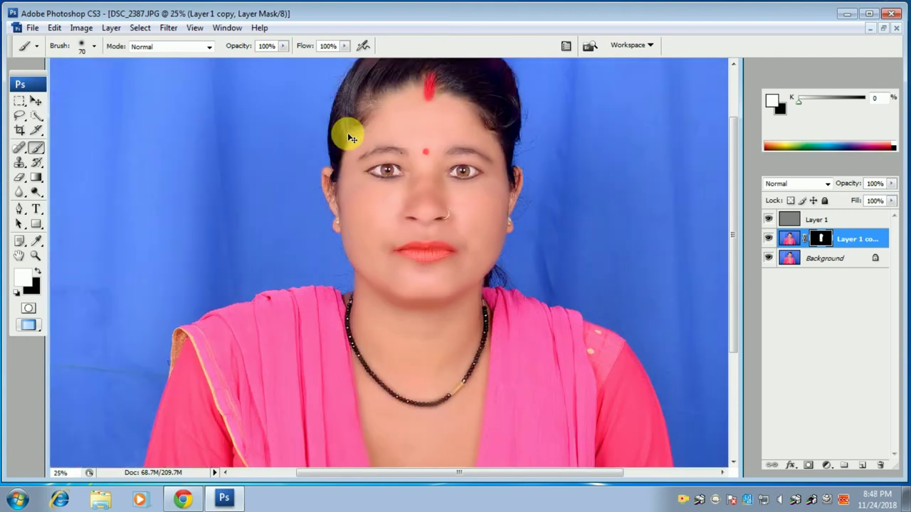
key(ctrl+minus)
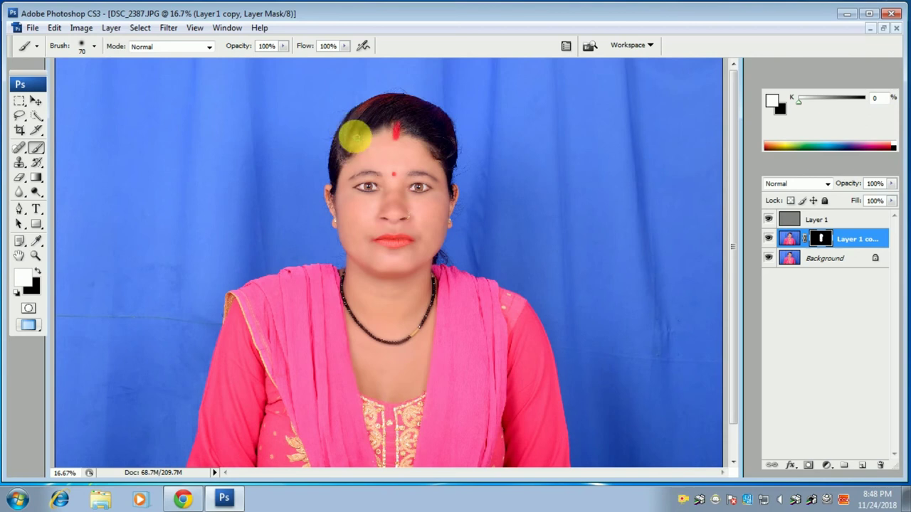
key(ctrl+plus)
key(ctrl+plus)
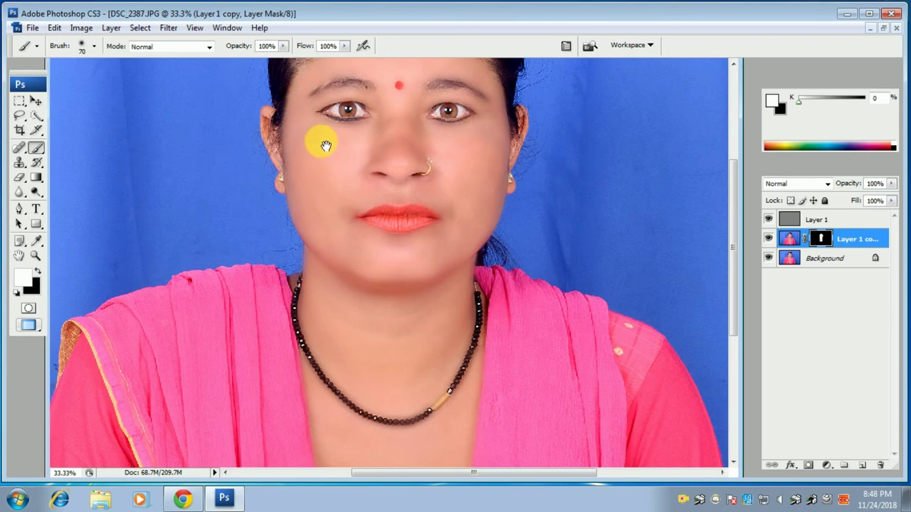
drag(358, 136, 351, 253)
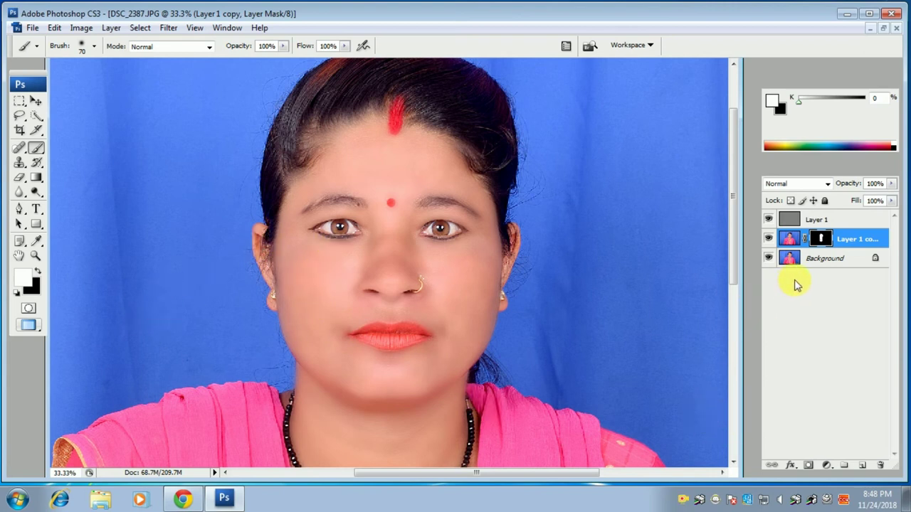
Step: Group Layer 1 and Layer 1 copy into Group 1, toggle it to compare, then select Background
shift+click(839, 219)
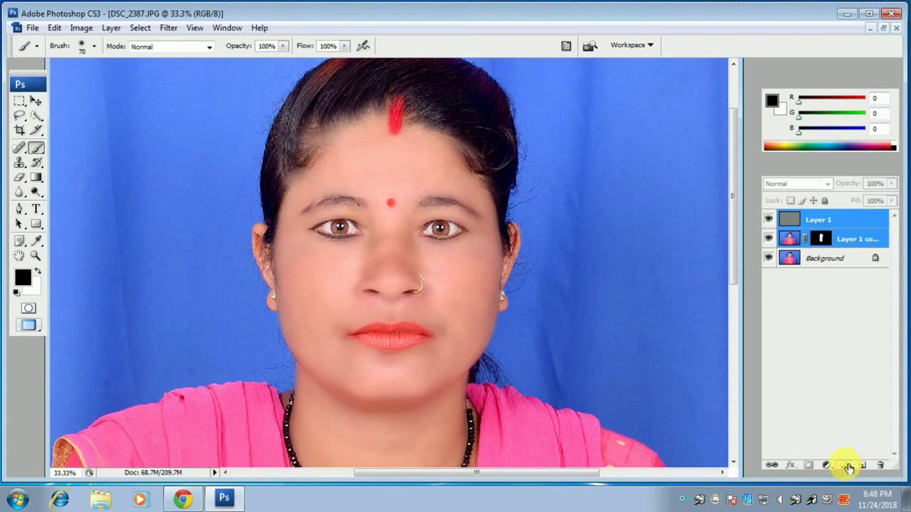
click(849, 468)
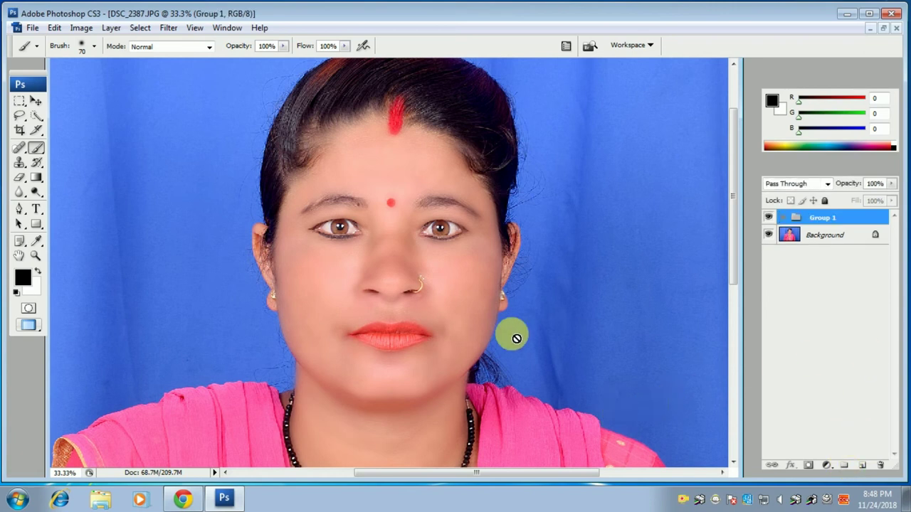
click(770, 217)
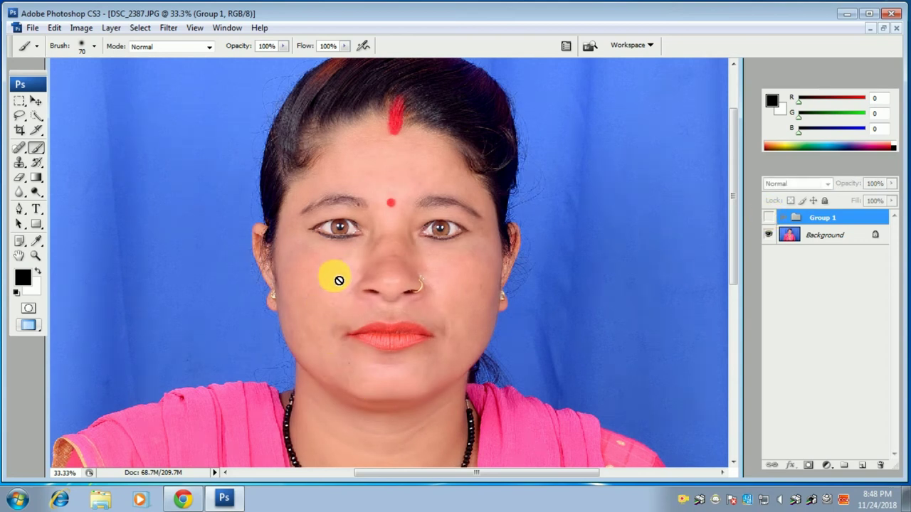
click(774, 218)
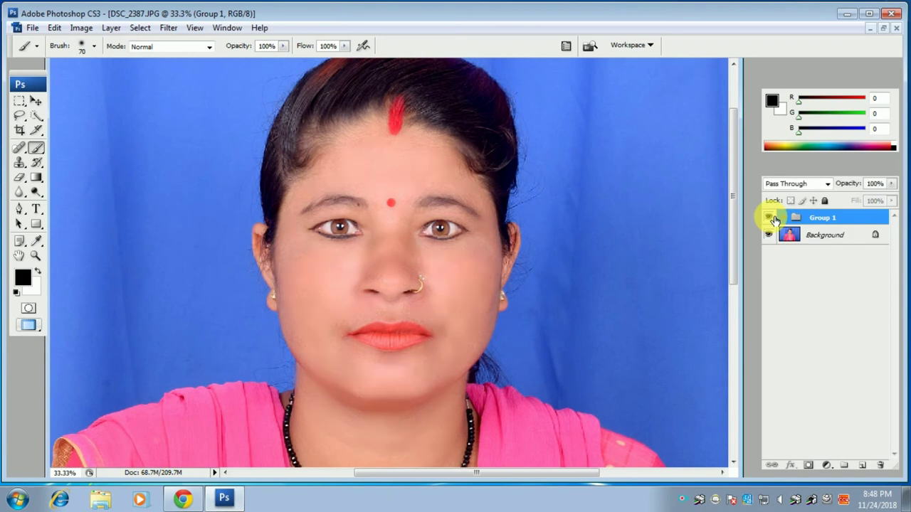
click(774, 219)
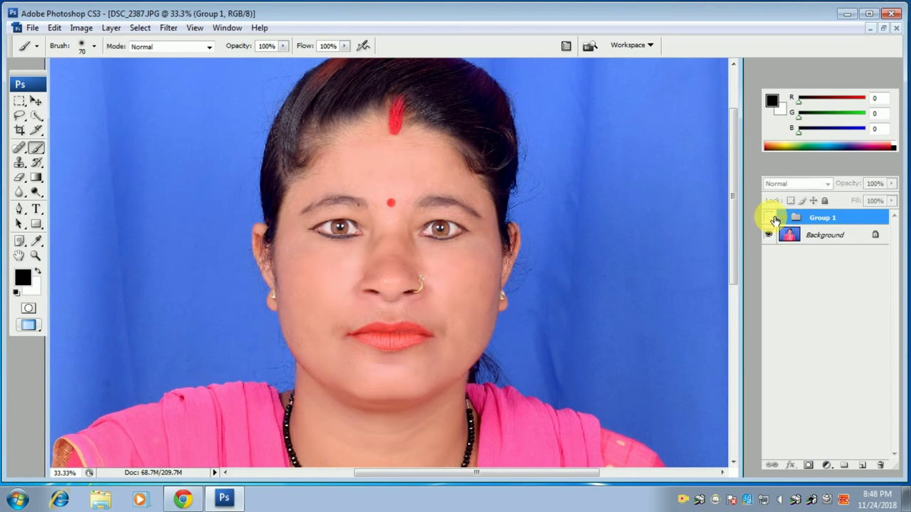
click(774, 219)
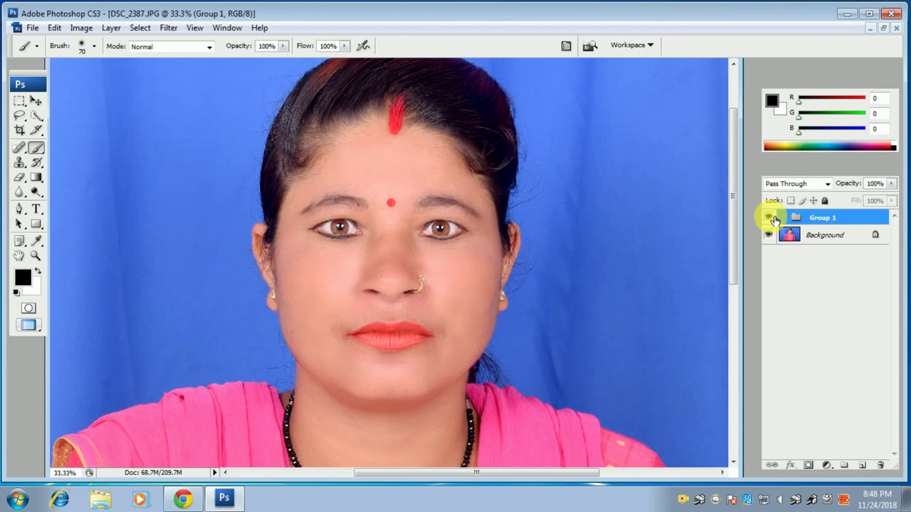
click(772, 218)
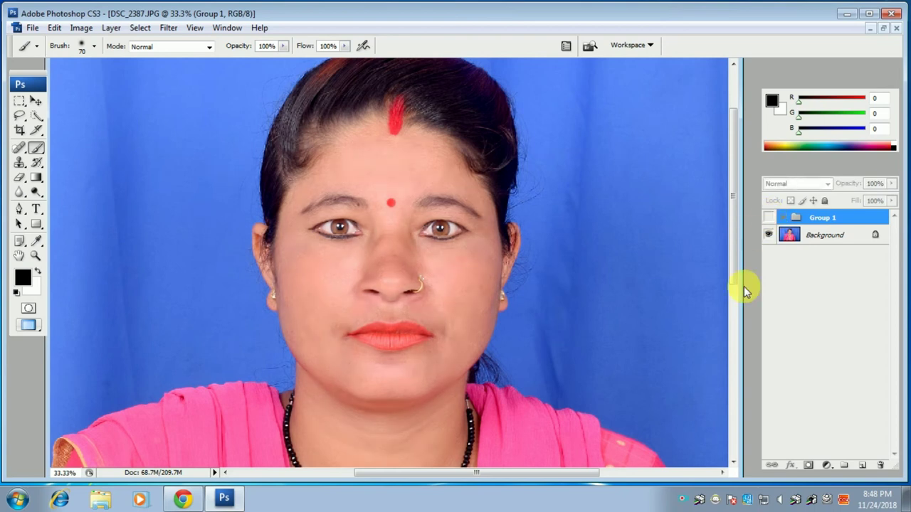
click(771, 220)
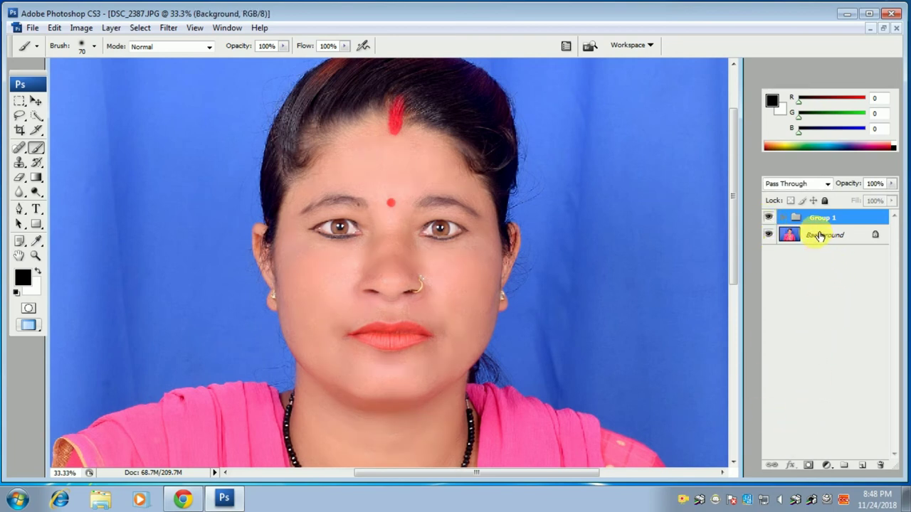
click(820, 236)
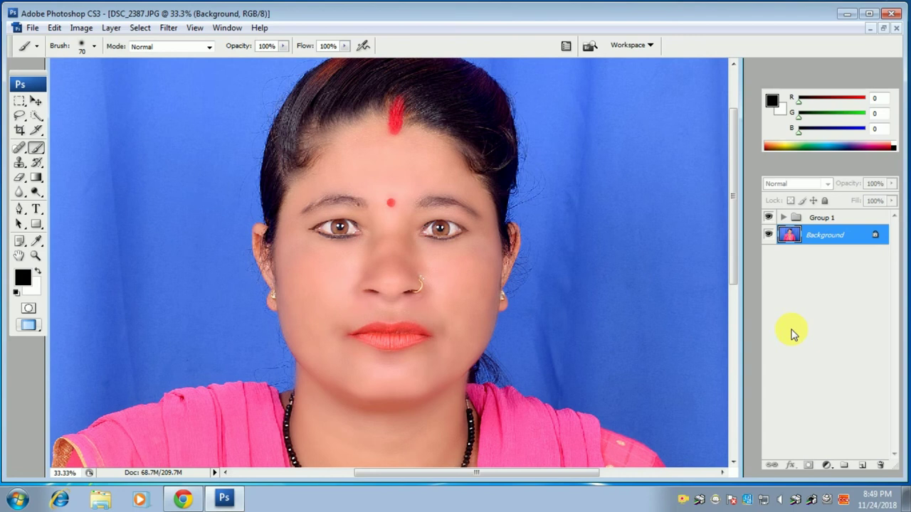
Step: Duplicate Background, set the copy's blend mode to Soft Light, and compare by toggling Group 1
key(ctrl+j)
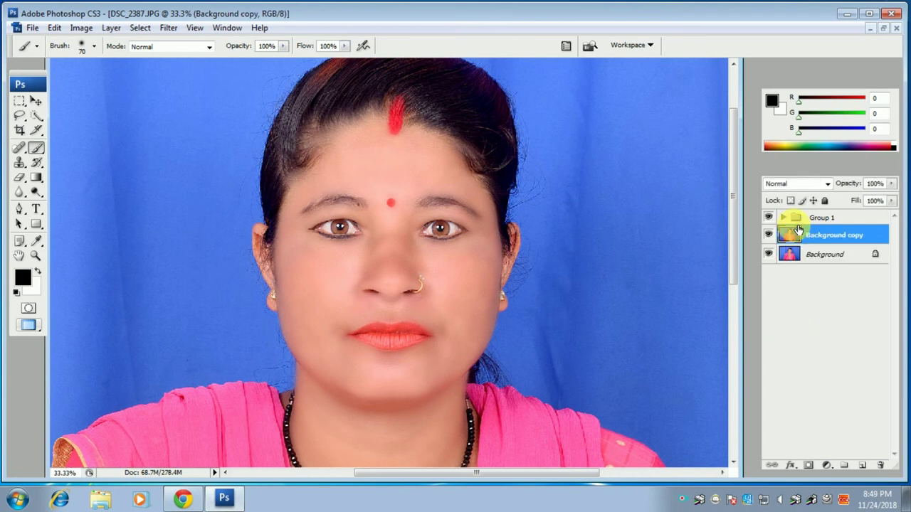
click(800, 183)
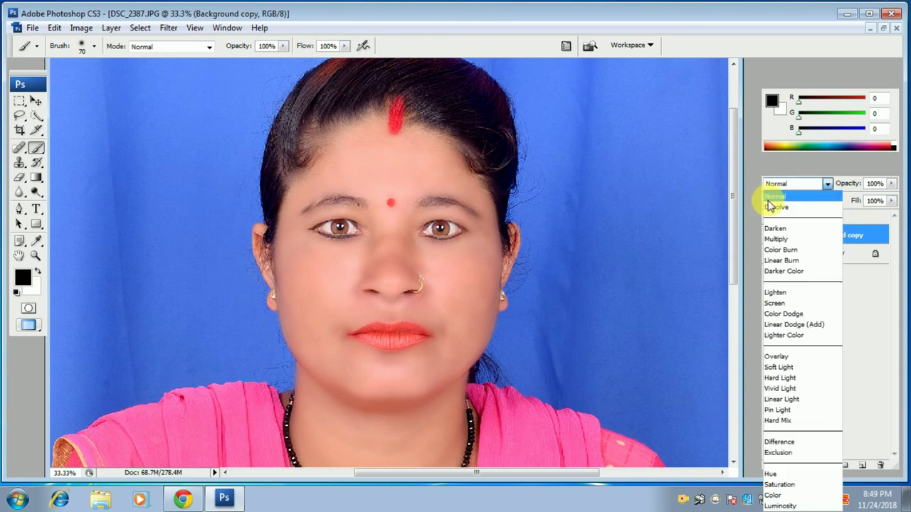
click(800, 367)
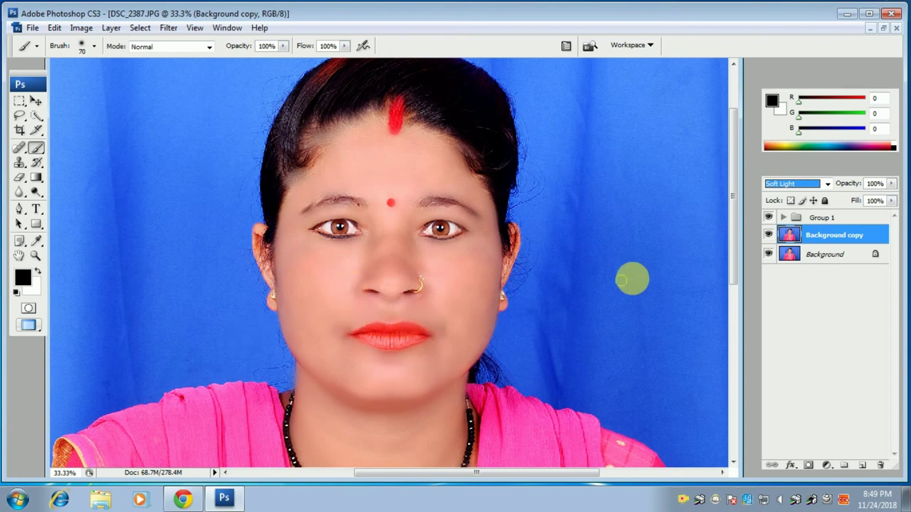
click(774, 218)
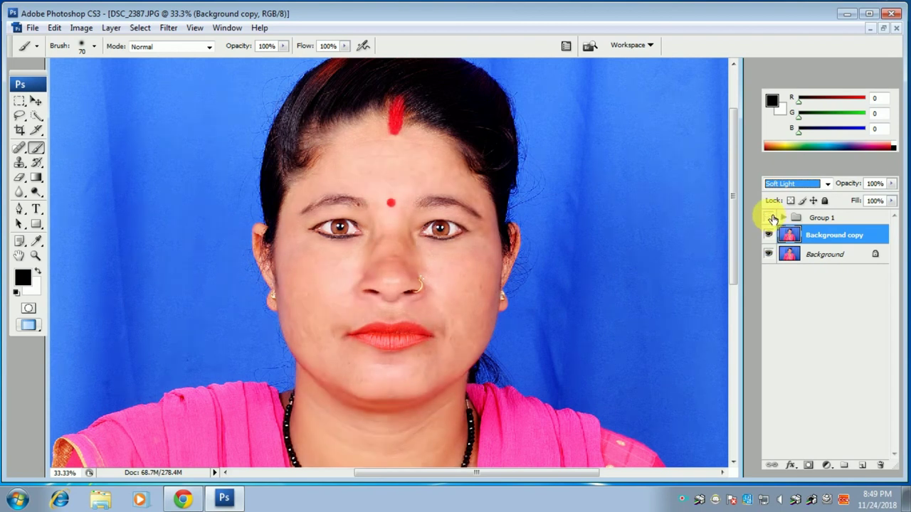
click(769, 217)
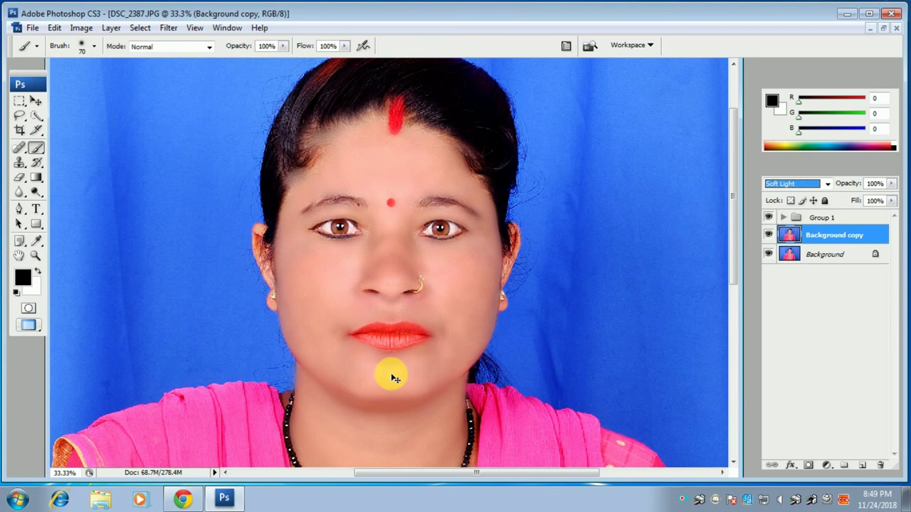
key(ctrl+minus)
key(ctrl+minus)
key(ctrl+minus)
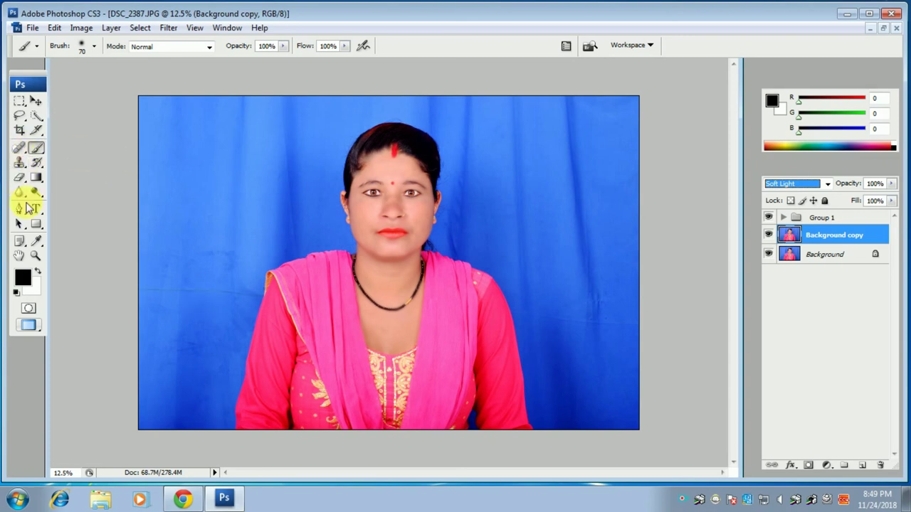
Step: Draw an 8 in × 10 in, 300 pixels/inch crop box centred on the woman
click(19, 131)
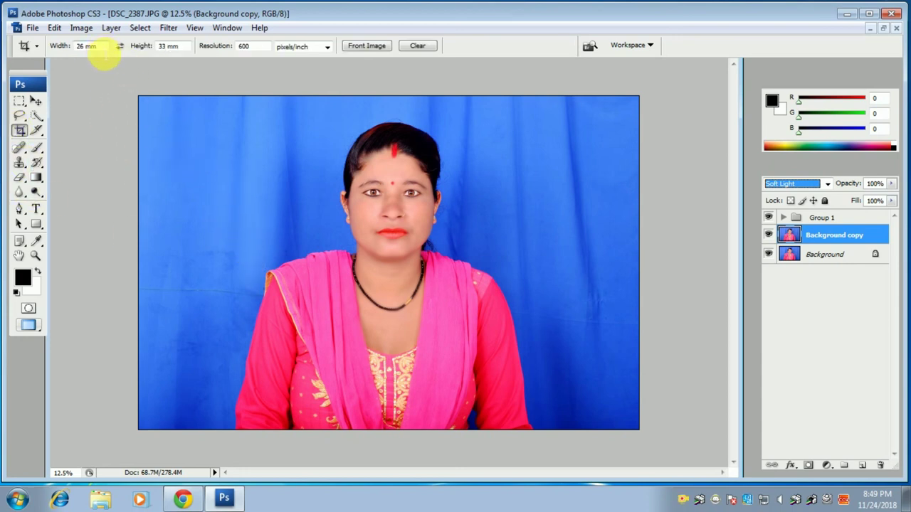
click(89, 45)
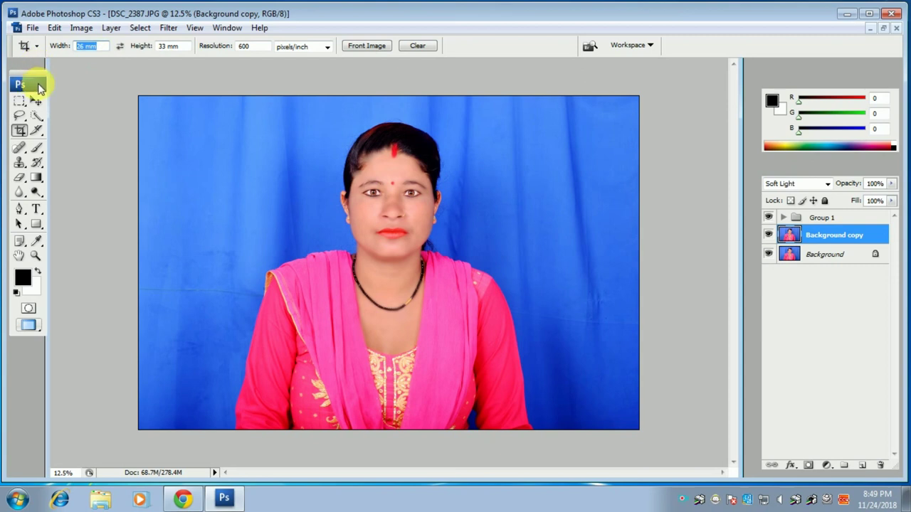
text(8)
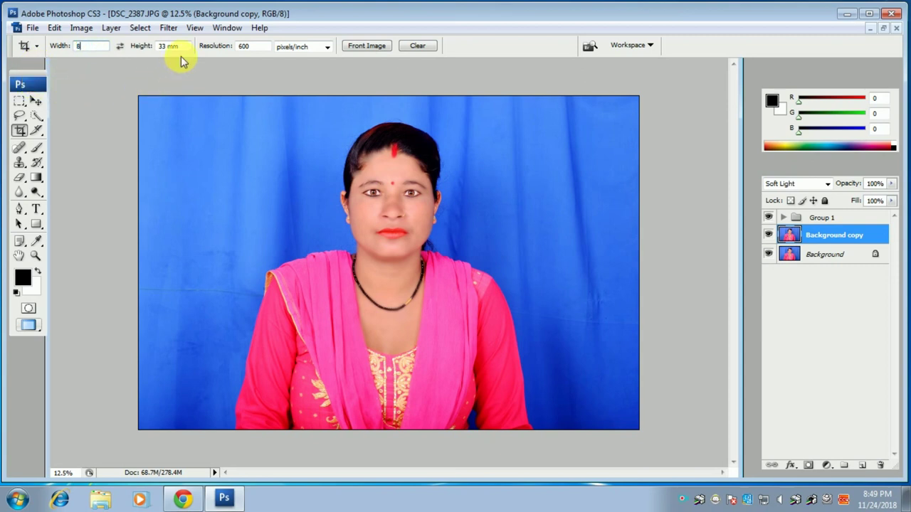
key(Tab)
text(10)
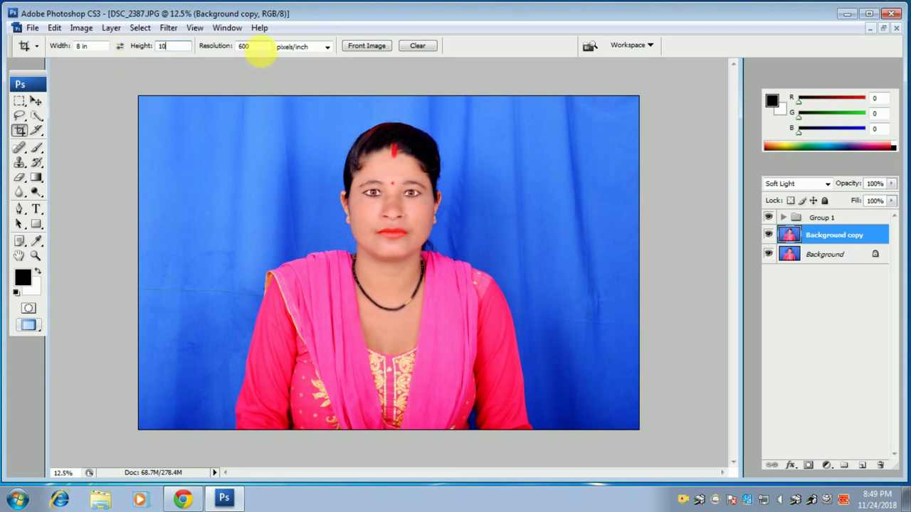
key(Tab)
text(300)
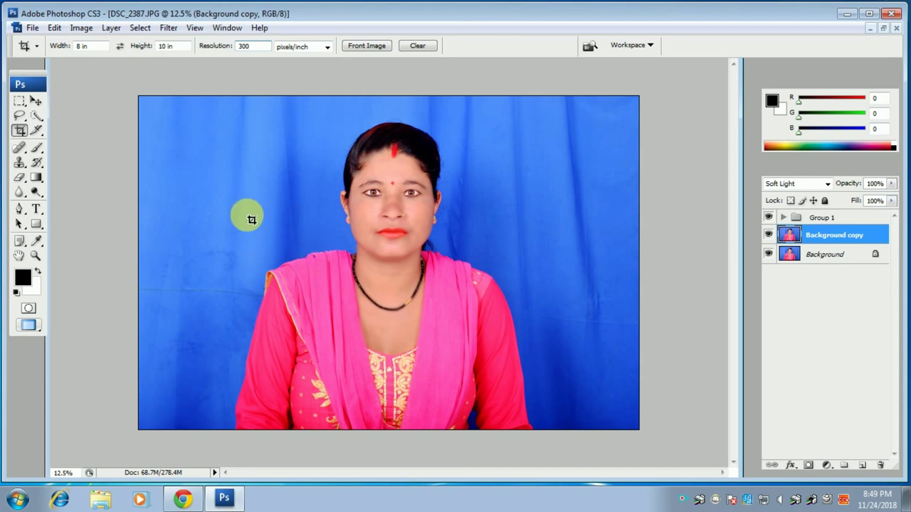
drag(213, 116, 439, 387)
drag(341, 335, 393, 326)
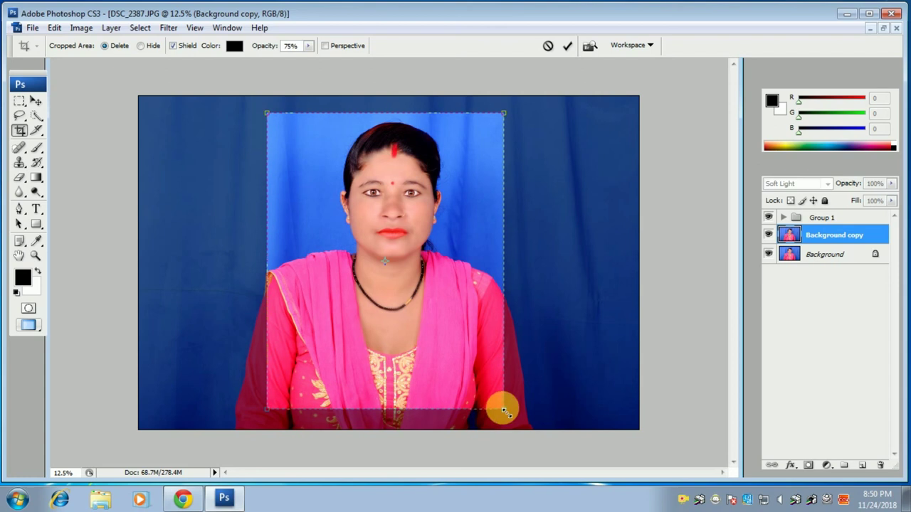
Step: Nudge the crop box's bottom-right corner and position, then double-click to apply the crop
drag(509, 419, 508, 416)
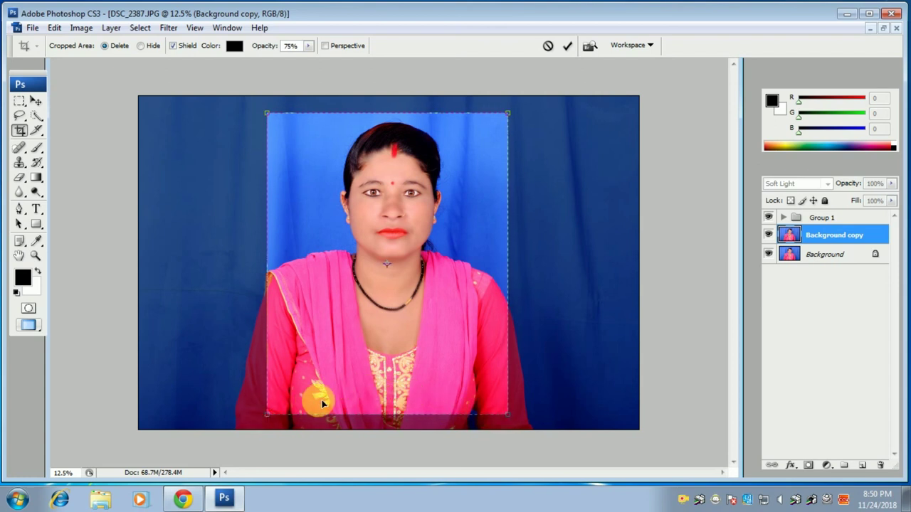
drag(319, 385, 318, 387)
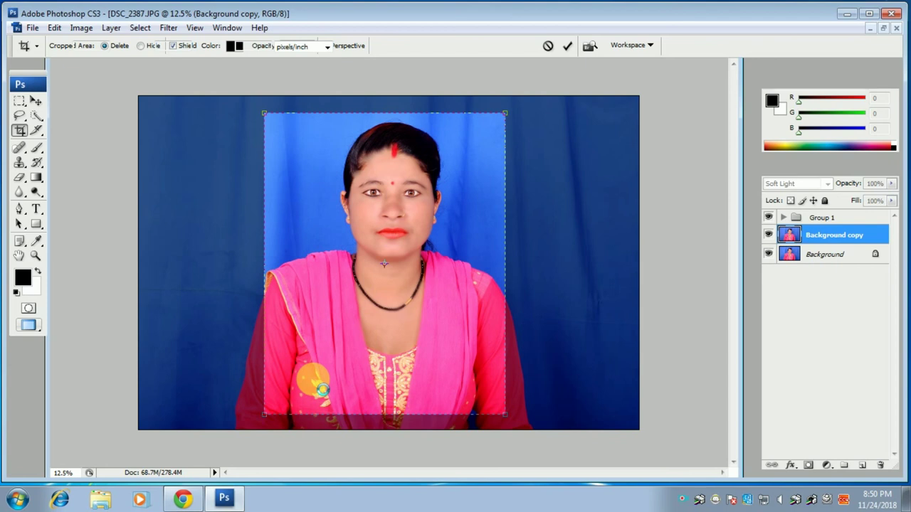
double_click(321, 390)
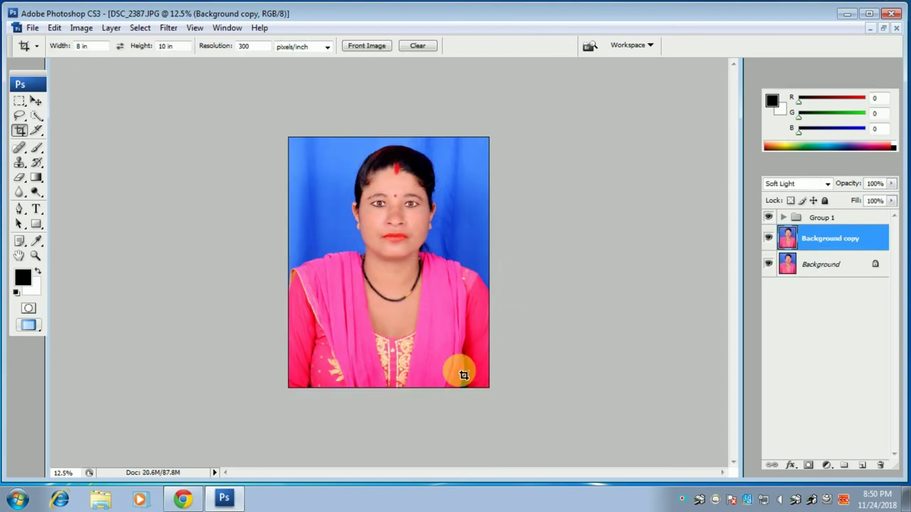